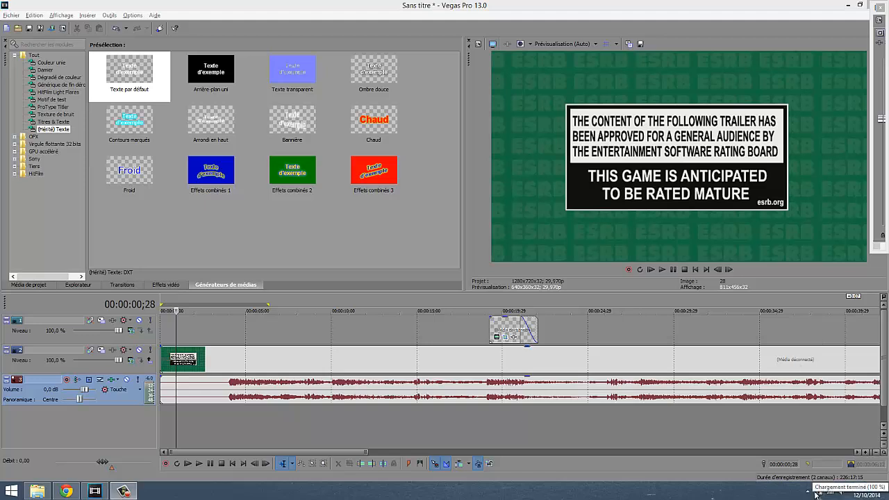
- Play the timeline from 00:00:18;11 to preview the first title over the trailer, then stop playback
click(334, 344)
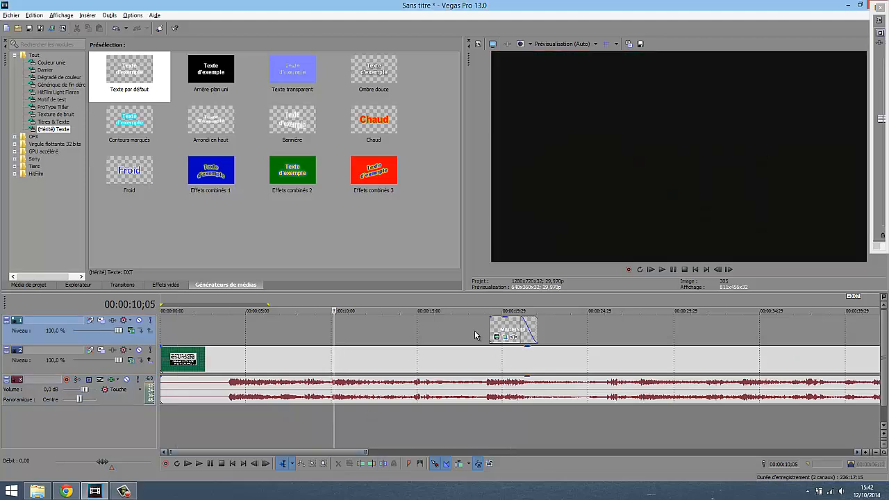
click(475, 331)
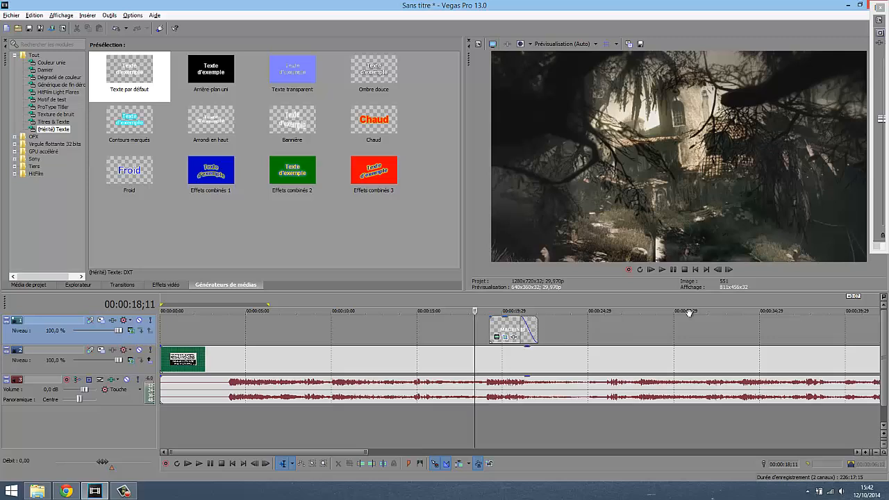
click(665, 273)
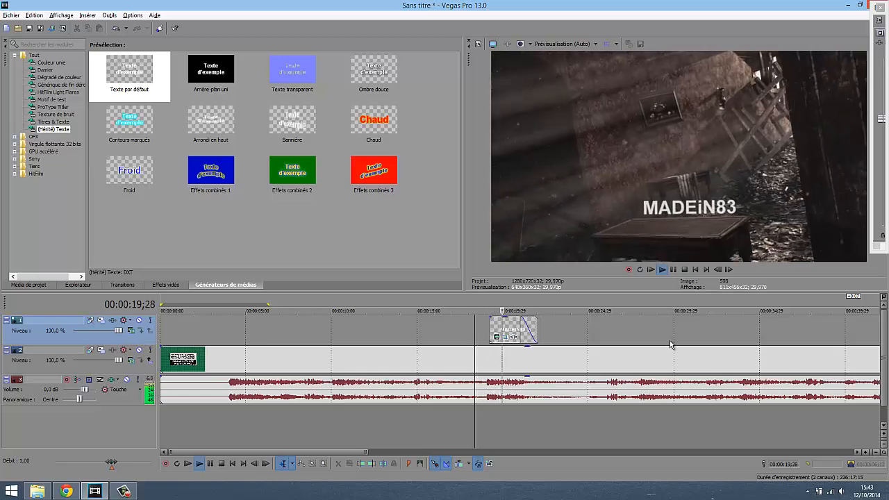
click(685, 270)
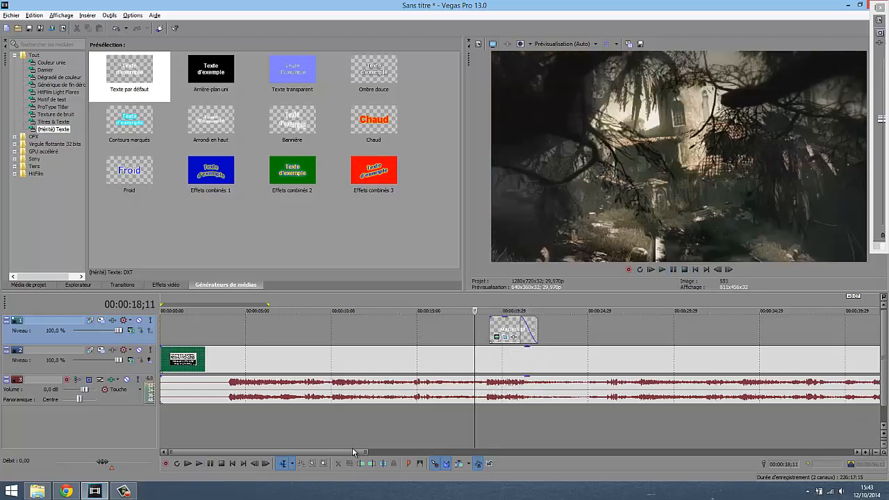
- Play the section around 00:00:52 to 00:00:59 to preview the second group of titles, then stop playback
drag(352, 451, 532, 459)
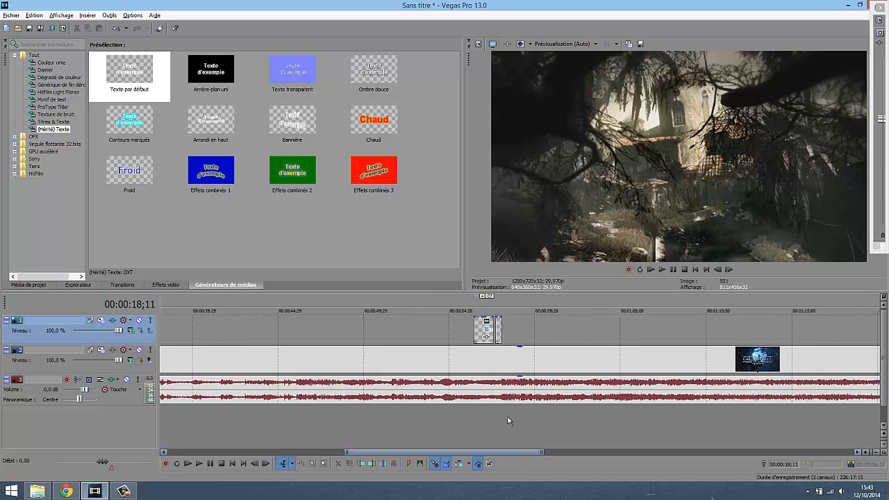
click(429, 335)
click(396, 330)
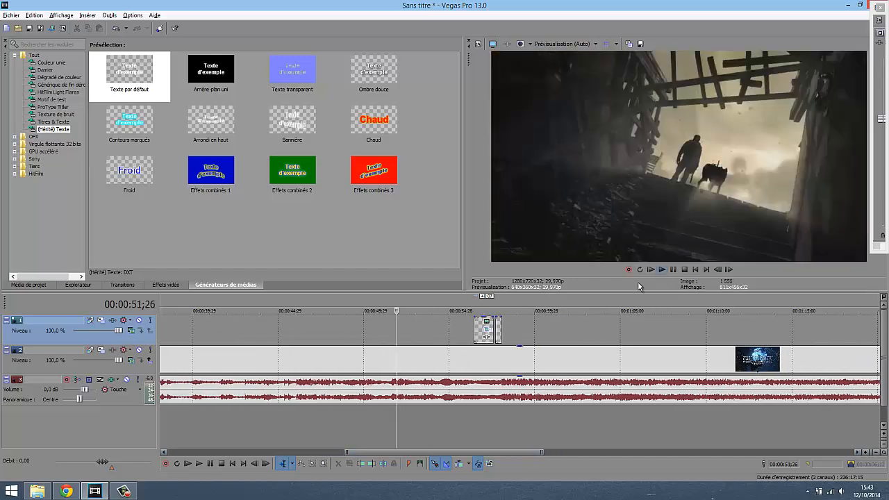
click(414, 334)
click(662, 270)
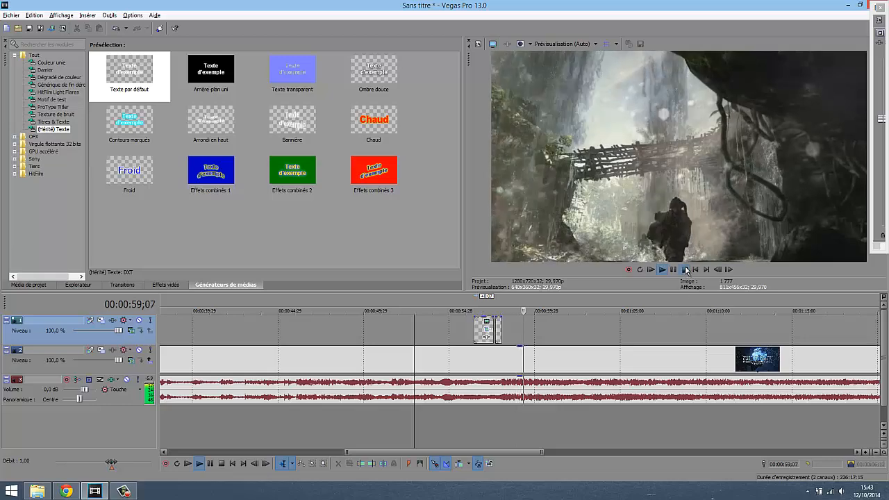
key(space)
- Scrub closely from the start of the GHOST title to the WAR title to examine their appearance
click(467, 347)
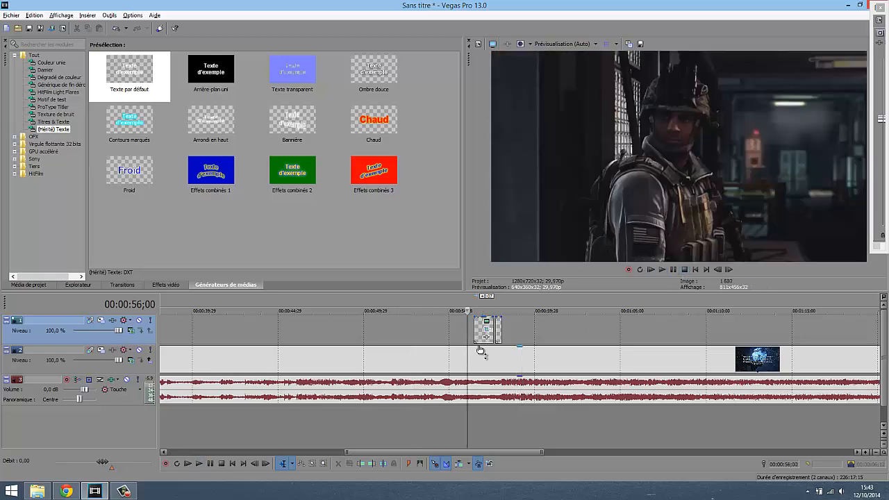
scroll(480, 350, up, 5)
click(556, 335)
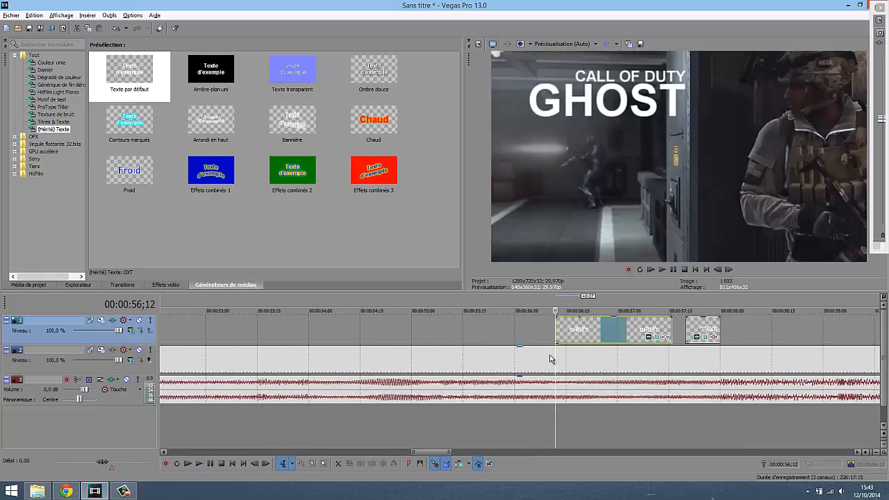
drag(559, 359, 692, 363)
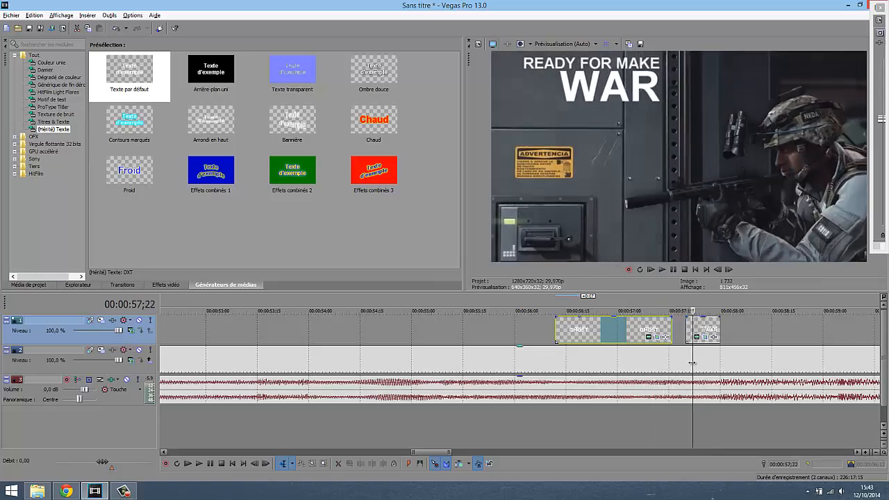
- Delete the upper video track holding the existing titles
scroll(641, 360, down, 3)
scroll(562, 354, down, 6)
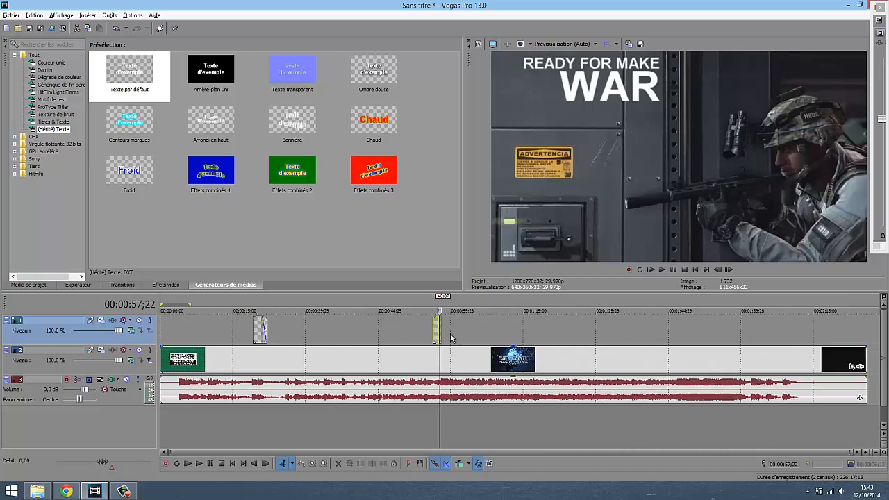
click(457, 338)
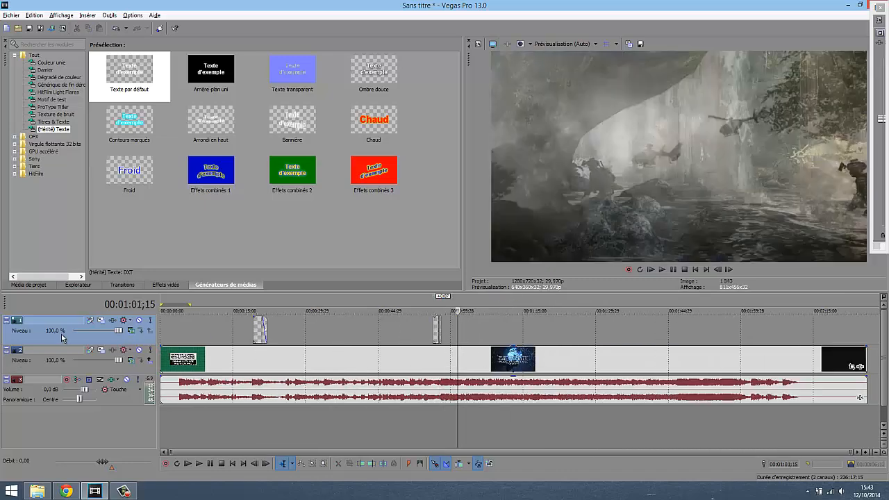
key(Delete)
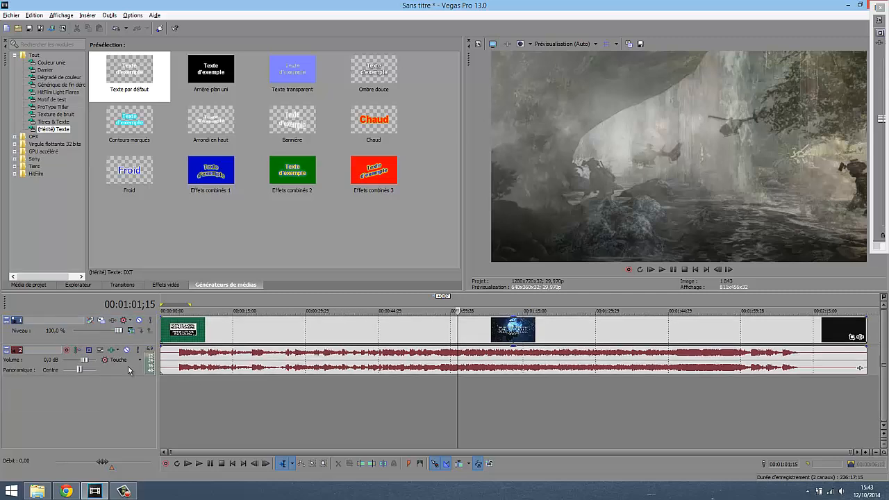
- Insert a new empty video track above the trailer
click(206, 394)
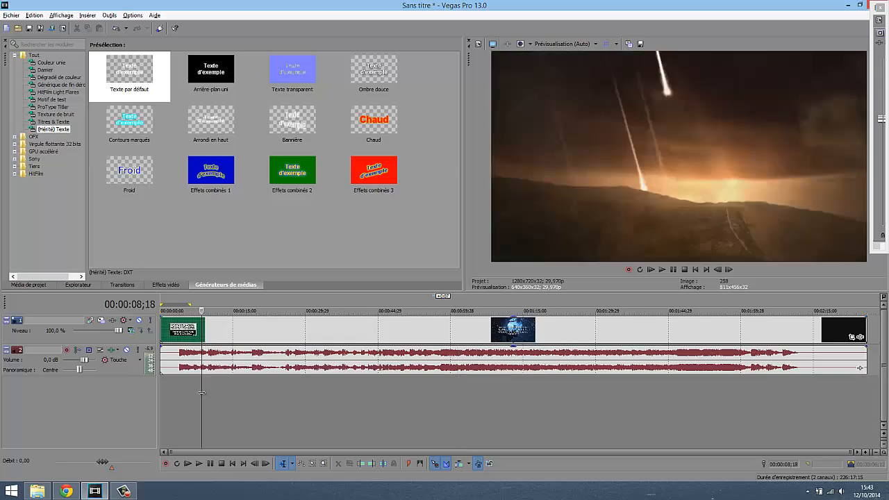
right_click(179, 386)
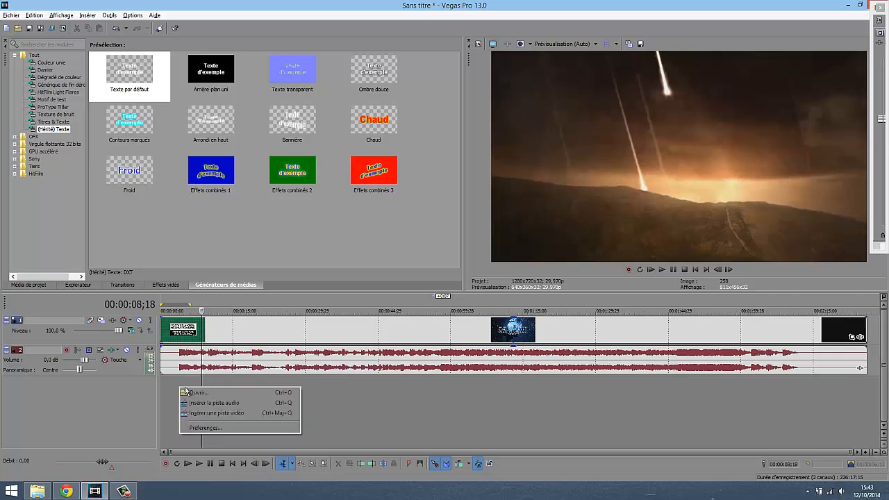
click(234, 414)
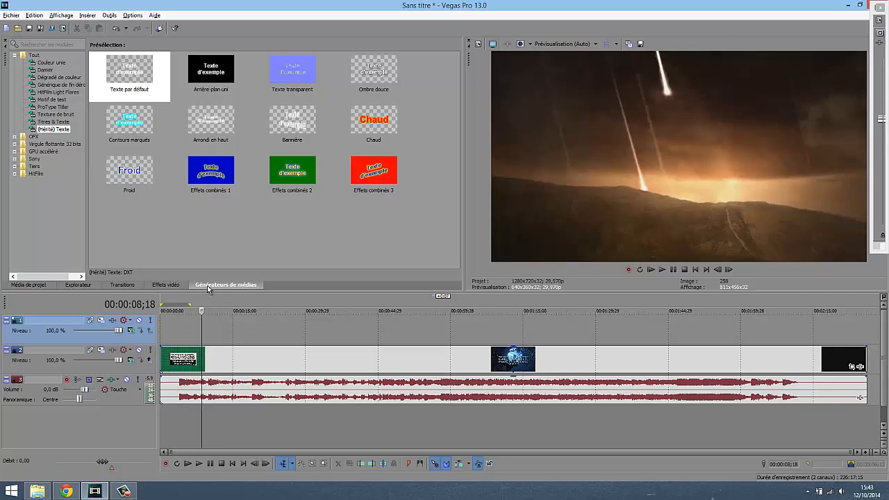
- Place a (Hérité) Texte event with the Texte par défaut preset on the new track, starting at 00:00:19;06 where the shot changes
click(63, 129)
drag(200, 391, 251, 390)
scroll(271, 409, up, 3)
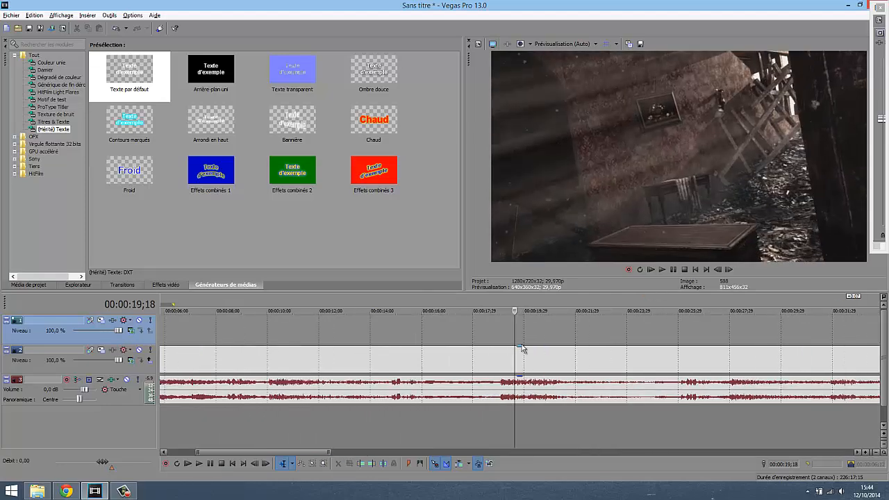
mouse_move(515, 342)
mouse_down()
mouse_move(502, 342)
mouse_move(513, 339)
mouse_up()
scroll(505, 343, up, 2)
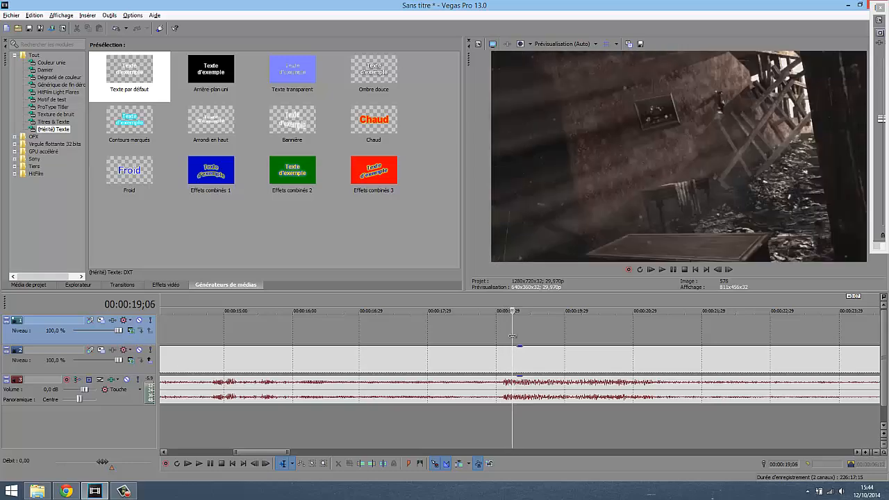
scroll(517, 339, up, 3)
scroll(517, 339, up, 3)
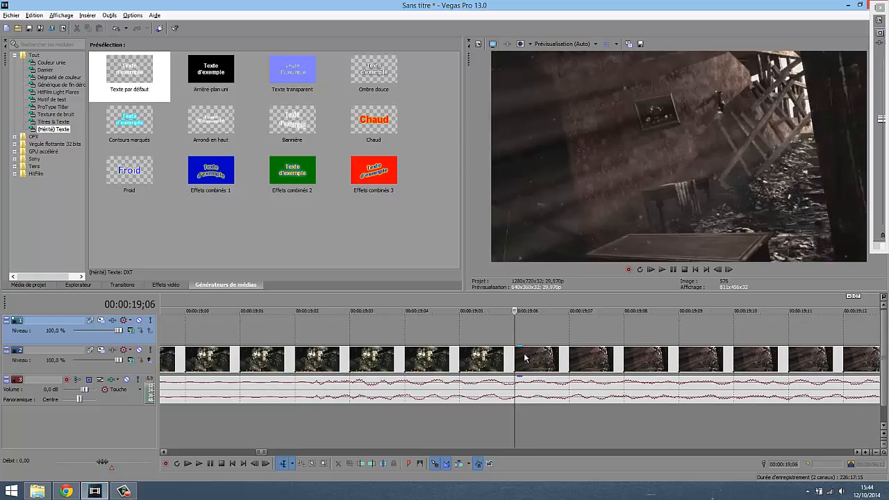
drag(134, 76, 518, 325)
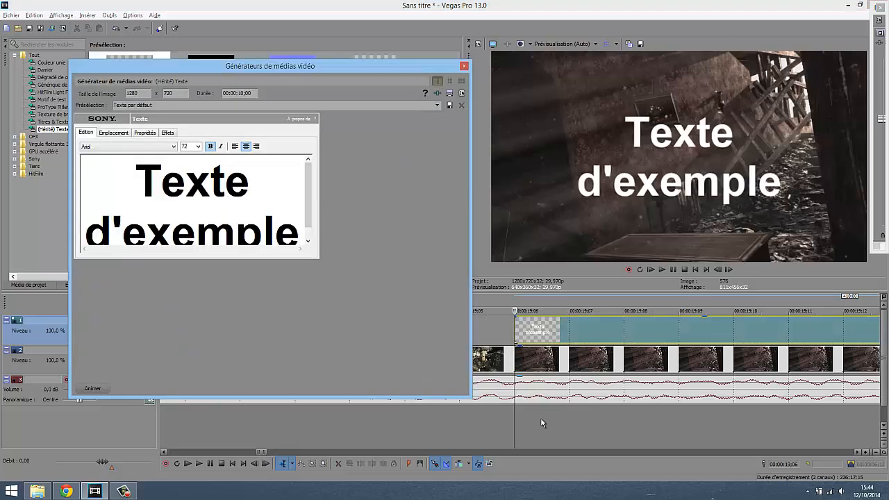
- Close the text generator and shorten the text event so it ends at 00:00:22;03, where the picture turns black
click(464, 66)
scroll(560, 417, down, 3)
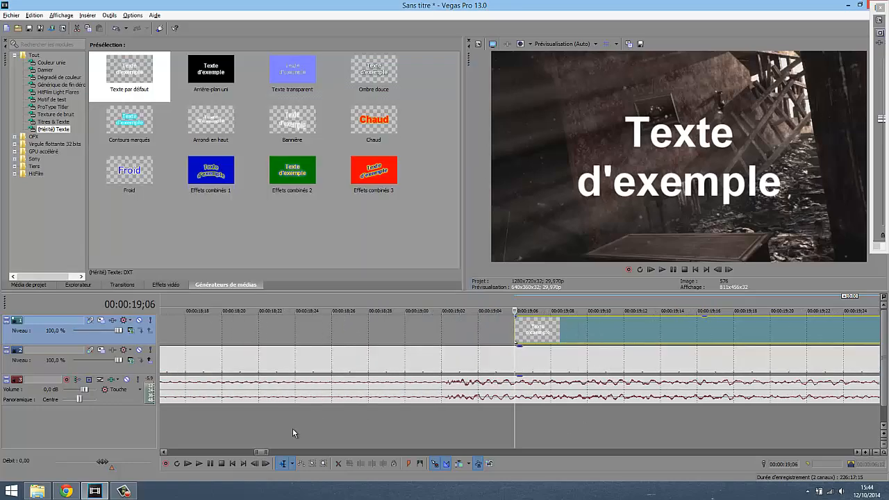
scroll(292, 431, down, 4)
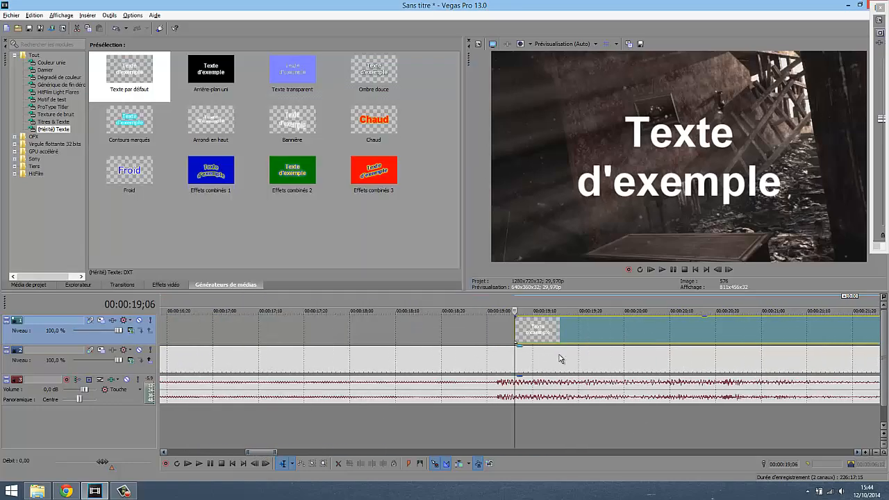
click(647, 361)
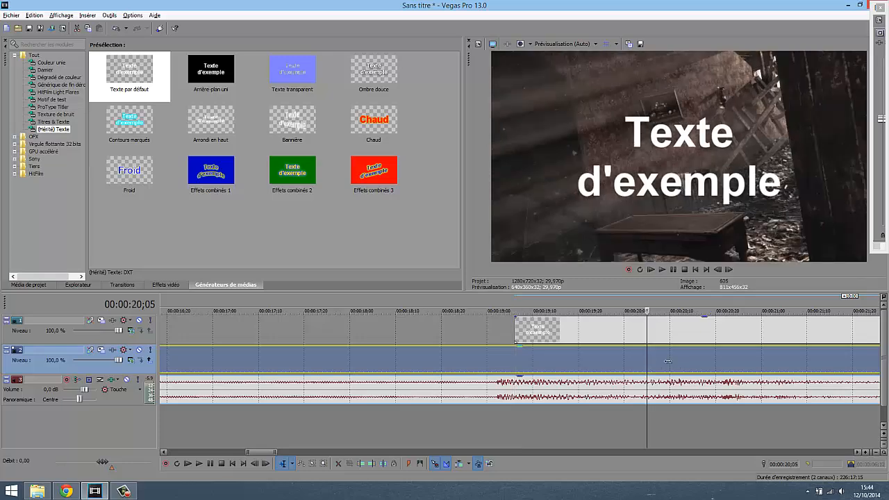
drag(667, 361, 846, 367)
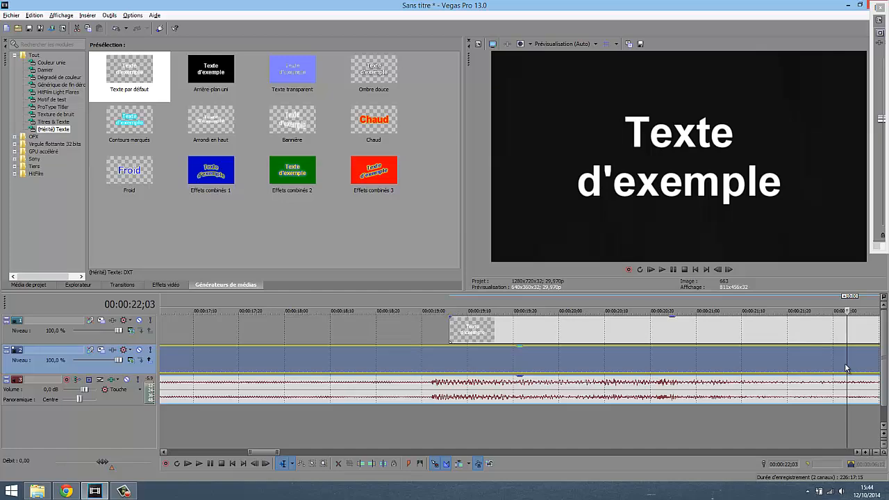
scroll(847, 367, down, 8)
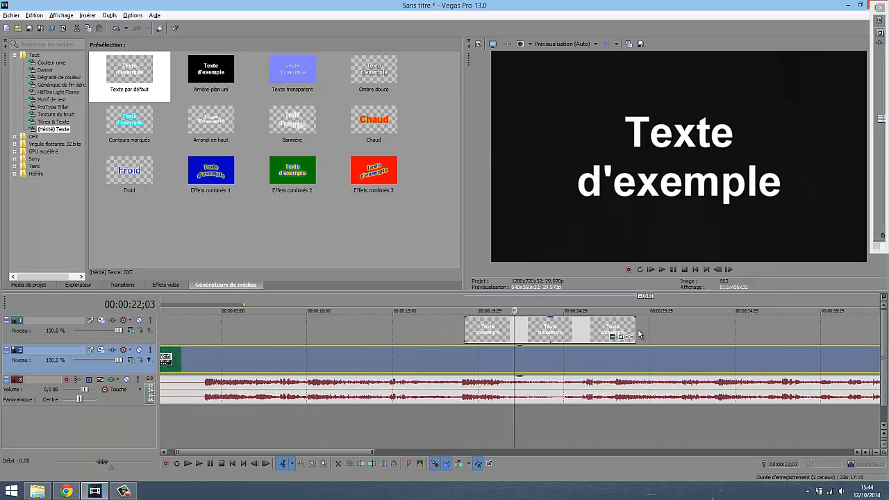
drag(638, 335, 512, 335)
- Return the playhead to the start of the text event and replace its sample text with MADEiN83
click(467, 358)
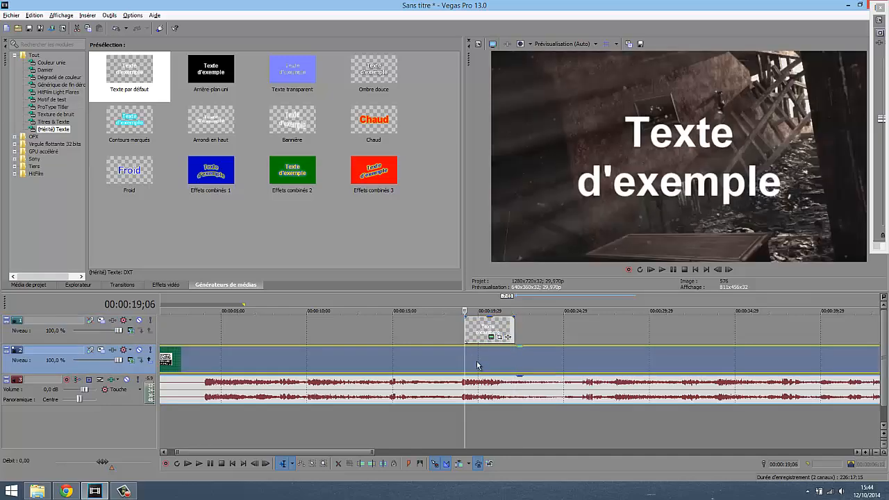
scroll(479, 393, up, 4)
drag(270, 451, 281, 452)
click(642, 337)
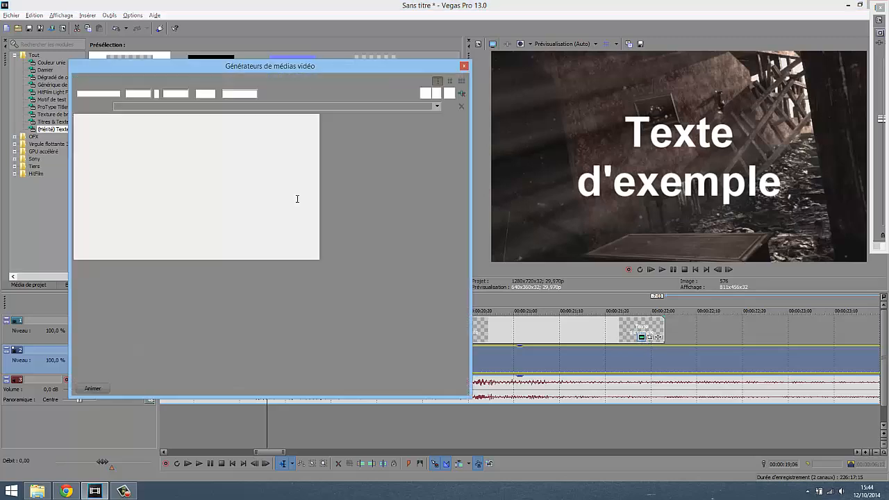
key(ctrl+a)
text(MADEI)
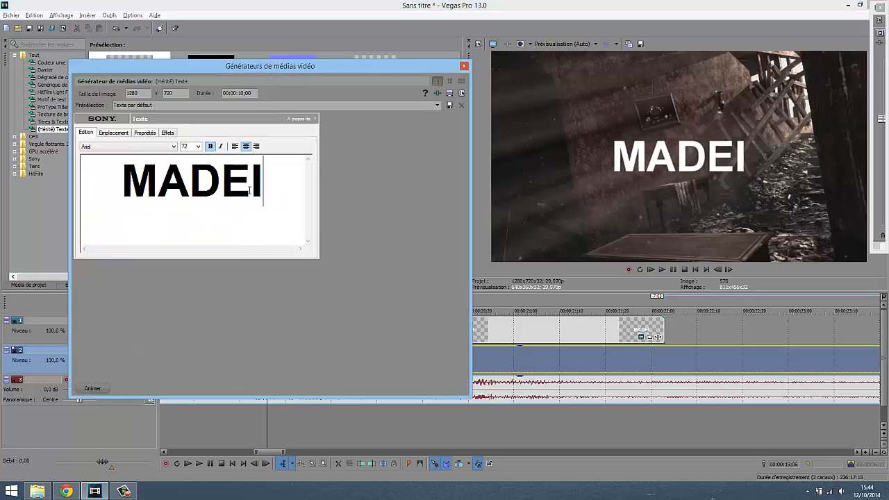
text(N83)
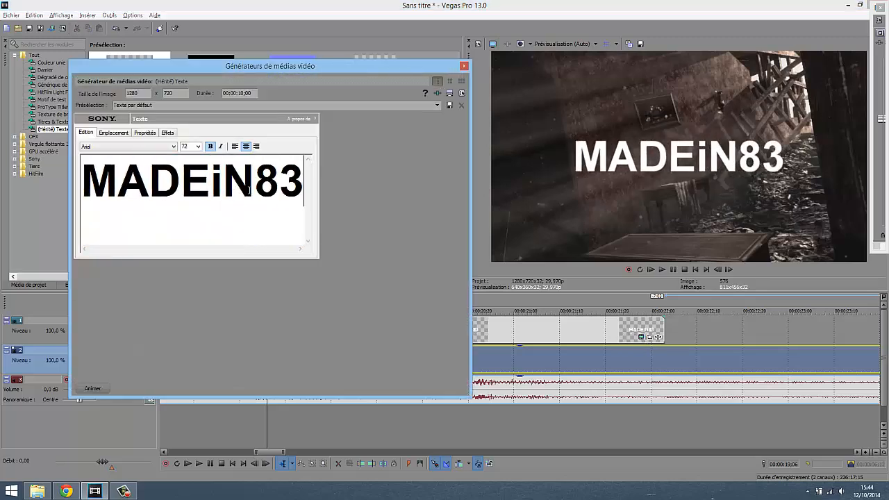
click(465, 65)
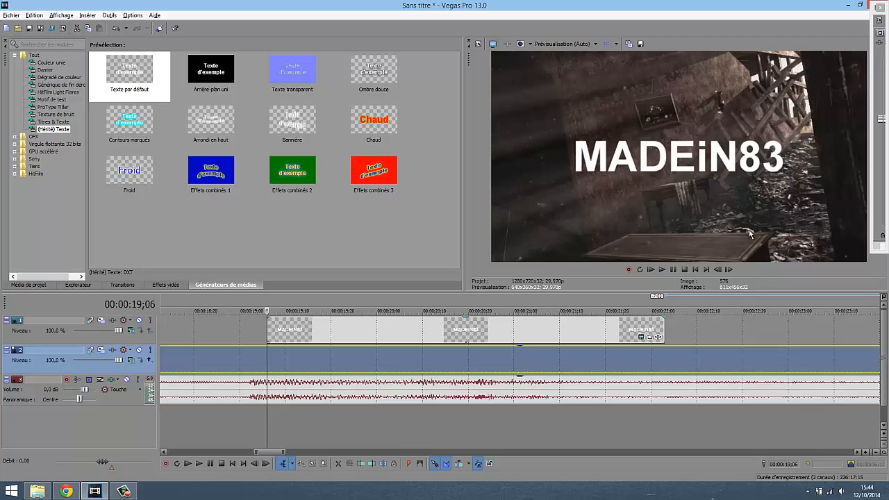
- Set the text event's opening pan/crop to about 3176 × 1787, centre 485.5, −220.6, angle 0.8, resting MADEiN83 on the table
click(650, 338)
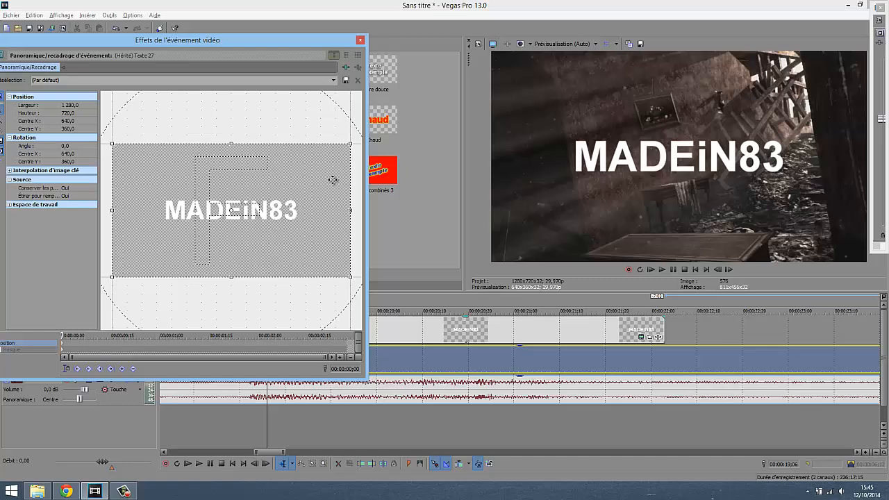
drag(310, 202, 300, 171)
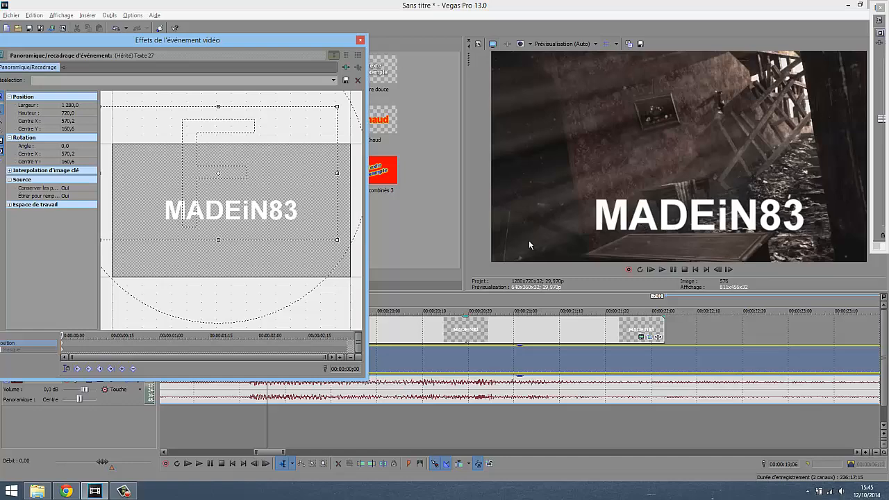
drag(337, 240, 533, 344)
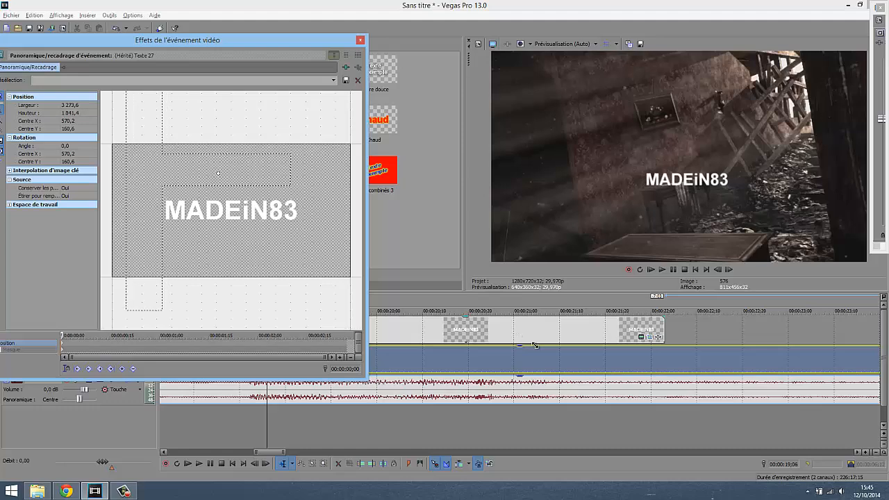
drag(276, 203, 262, 150)
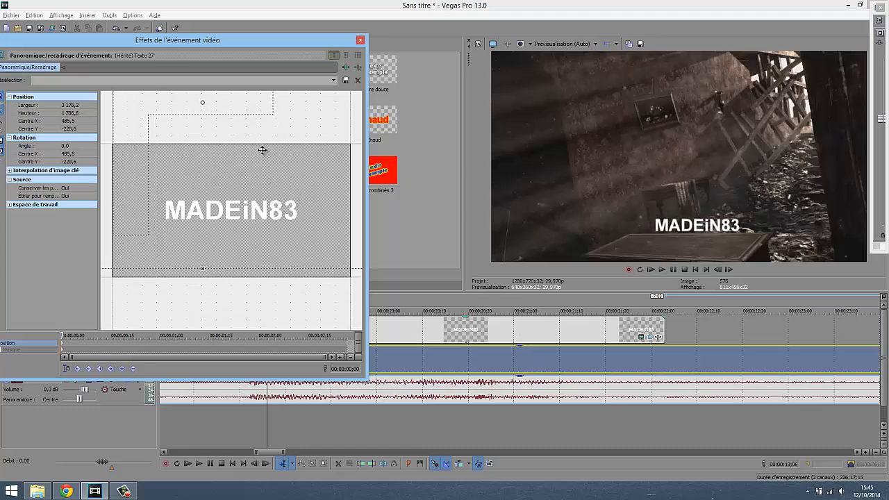
scroll(252, 178, down, 4)
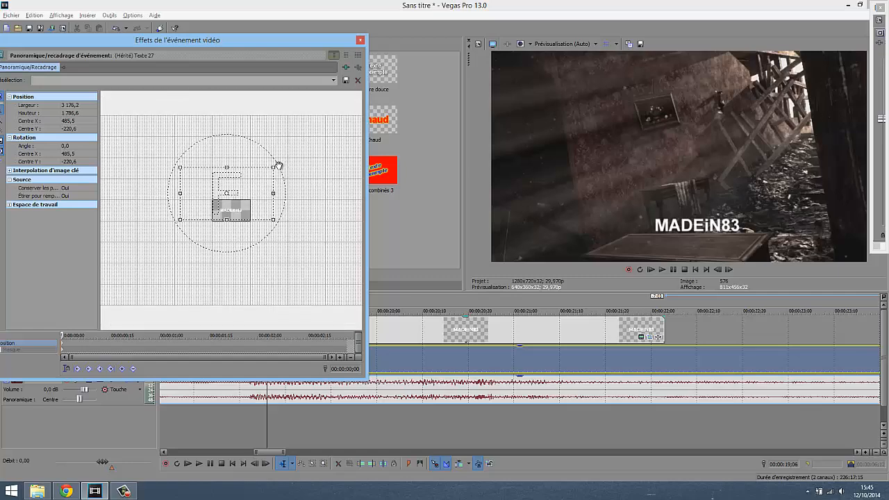
mouse_move(277, 164)
mouse_down()
mouse_move(294, 163)
mouse_move(282, 163)
mouse_up()
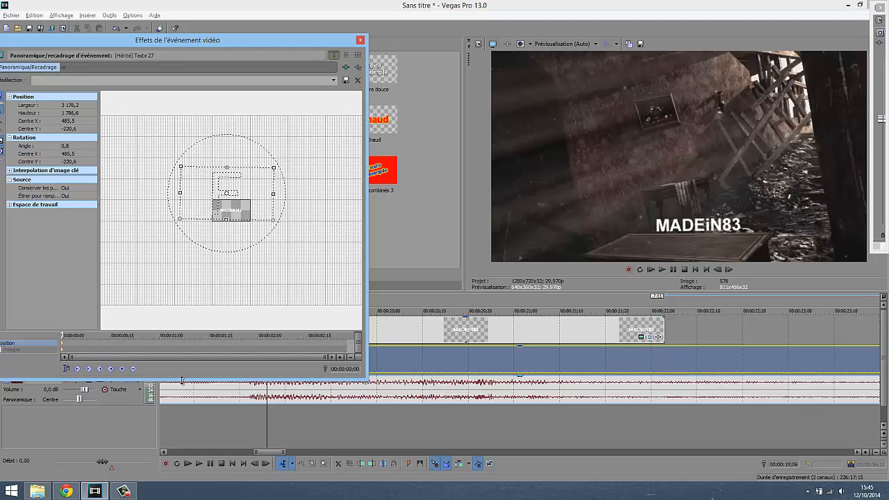
- At the pan/crop end, 00:00:02;27, enlarge the frame to about 5572 × 3134, centred at 627.6, 16.3, matching the shot at 00:00:21;20
click(110, 369)
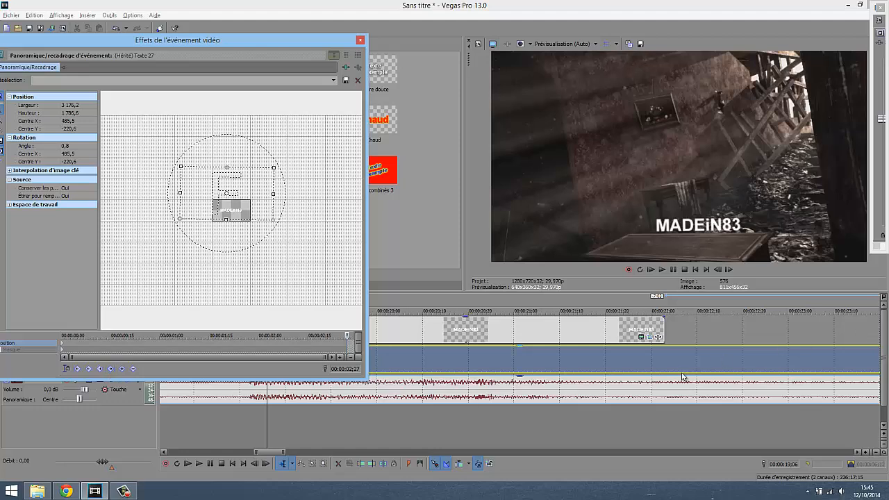
click(662, 354)
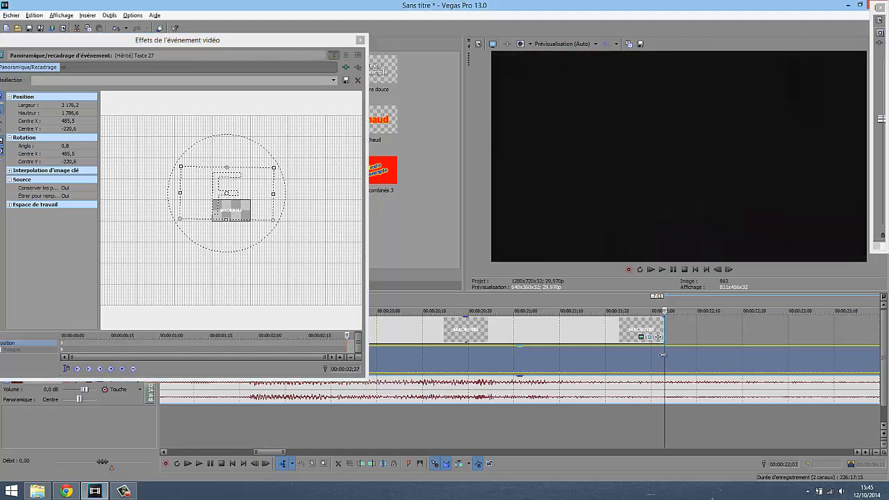
drag(662, 354, 606, 361)
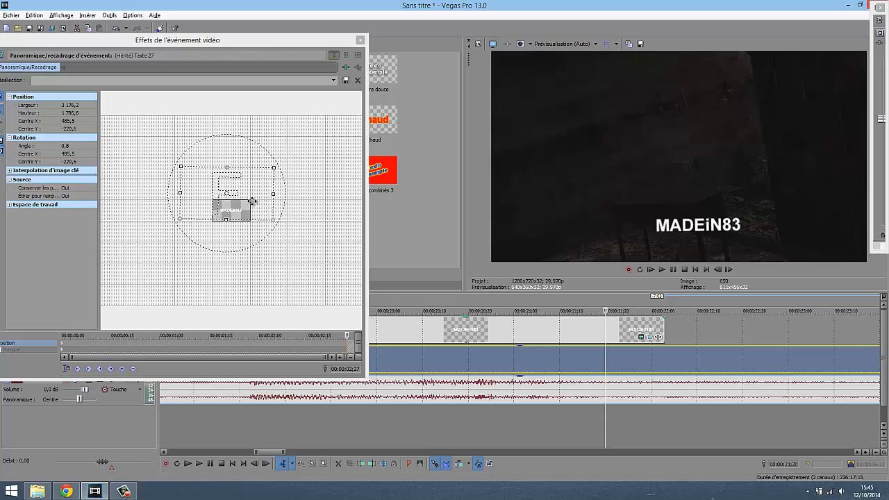
drag(256, 200, 315, 254)
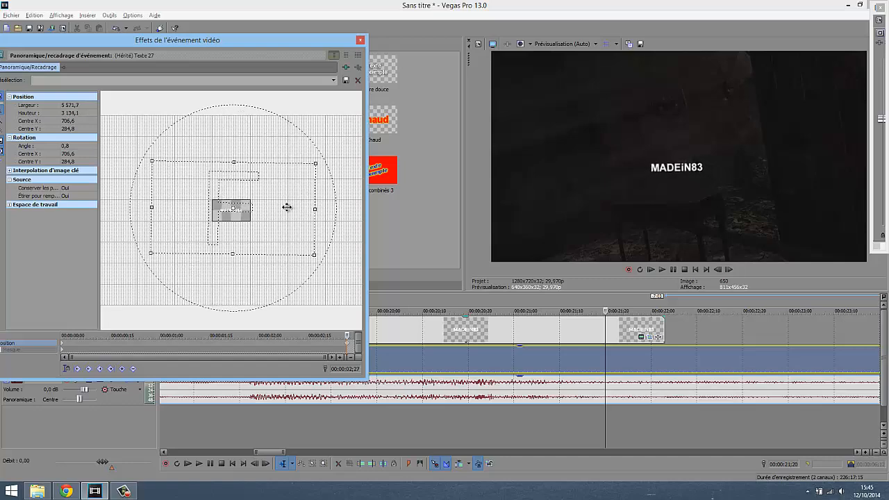
mouse_move(285, 207)
mouse_down()
mouse_move(280, 213)
mouse_move(283, 199)
mouse_up()
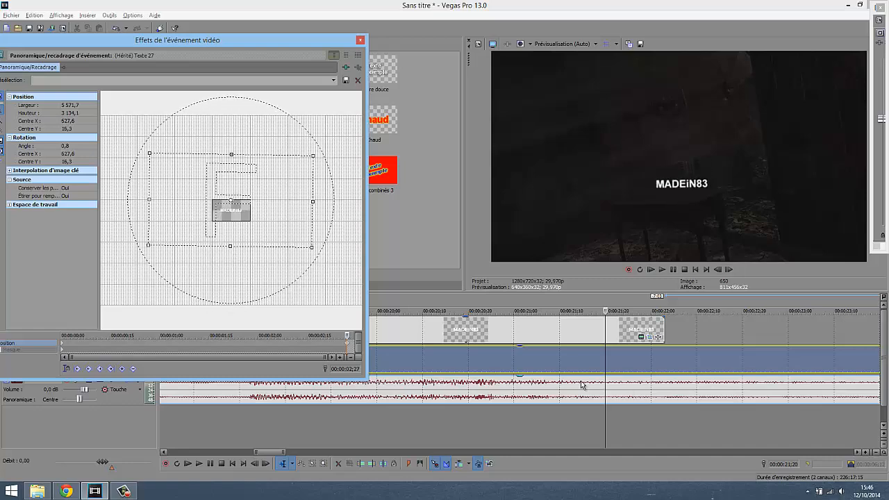
- Scrub the shot to check the tracking, shift the end keyframe's centre to about 675.0, −15.3, and close the pan/crop settings
click(315, 422)
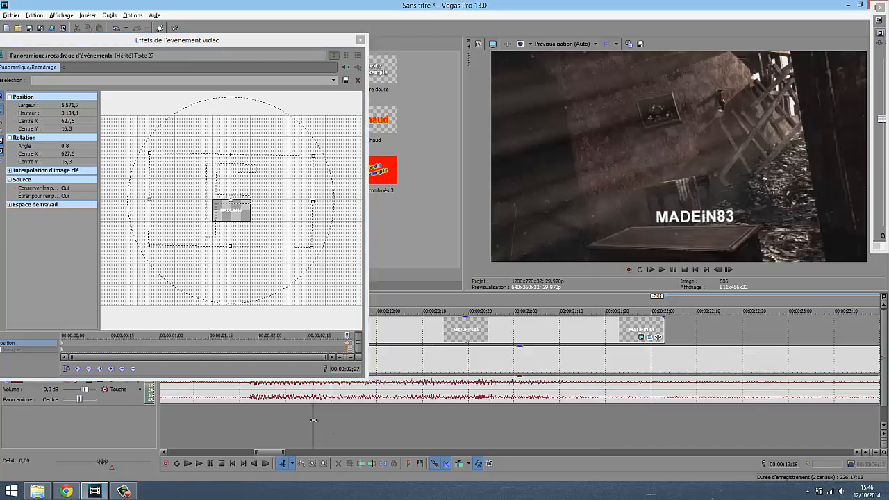
drag(309, 420, 280, 422)
drag(321, 427, 565, 438)
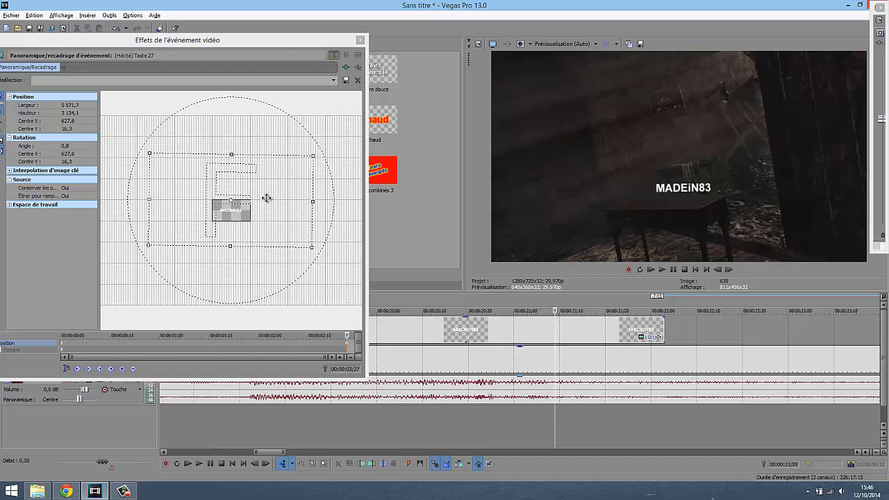
drag(266, 198, 267, 197)
click(414, 413)
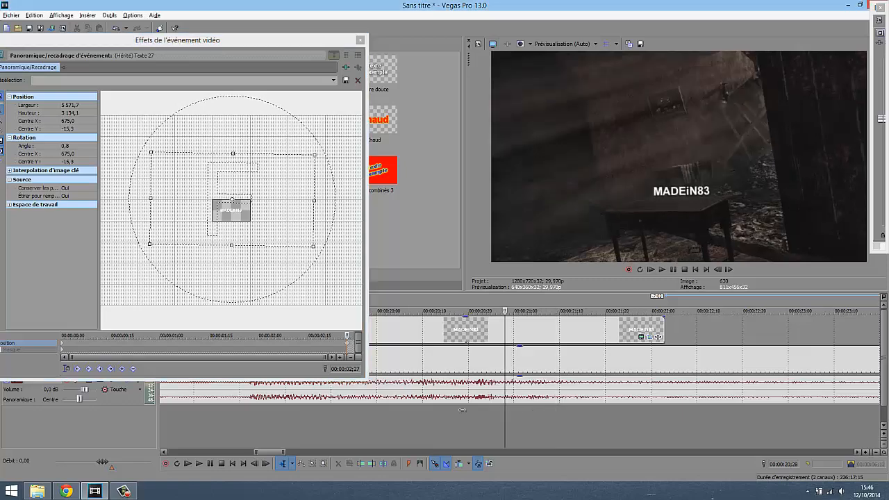
drag(429, 427, 217, 427)
click(359, 41)
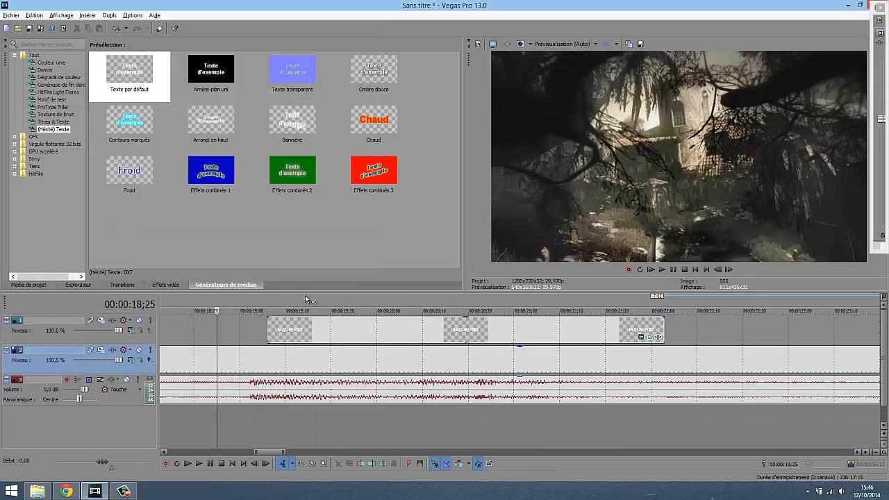
- Play the sequence from 00:00:18;15 to check how the MADEiN83 title follows the table, then stop playback
scroll(286, 375, down, 3)
click(504, 330)
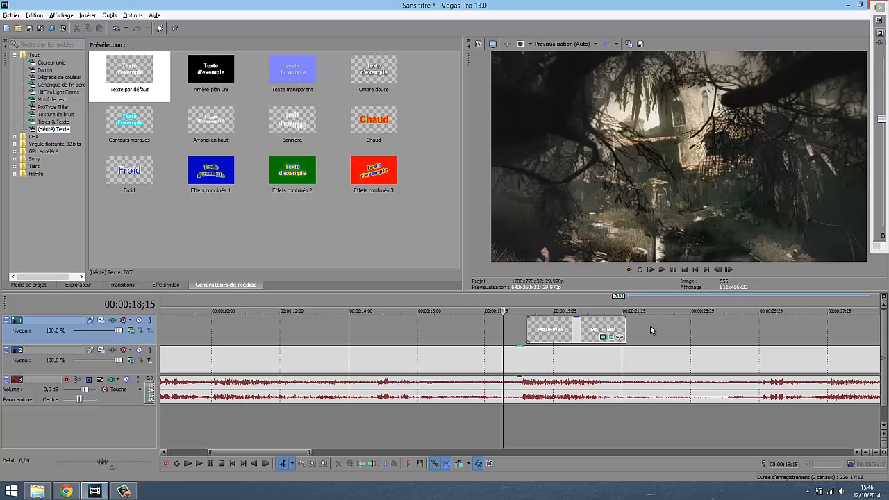
click(660, 270)
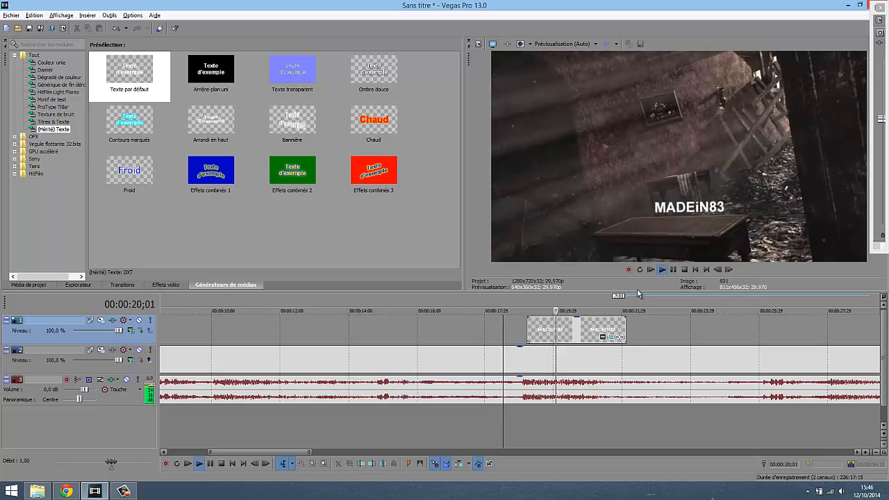
click(685, 269)
- Give the MADEiN83 text event a fade-out from about 00:00:20;27 to its end, matching the darkening shot
scroll(697, 355, up, 4)
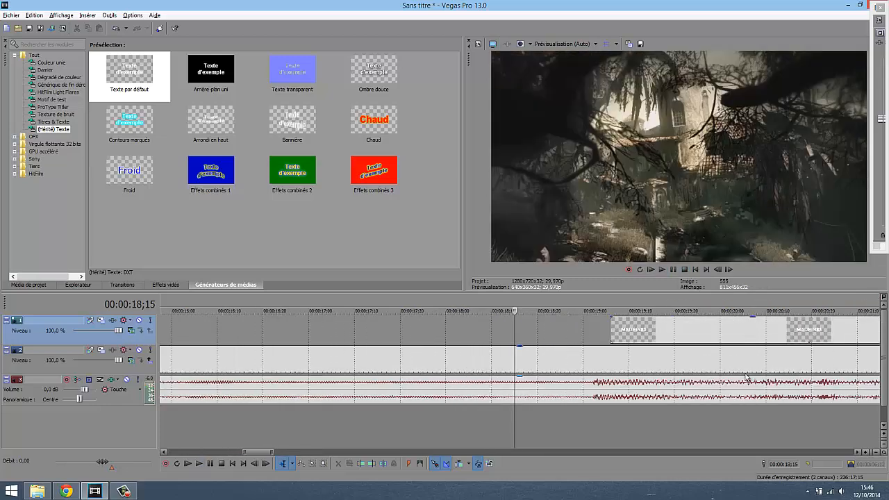
scroll(705, 452, down, 8)
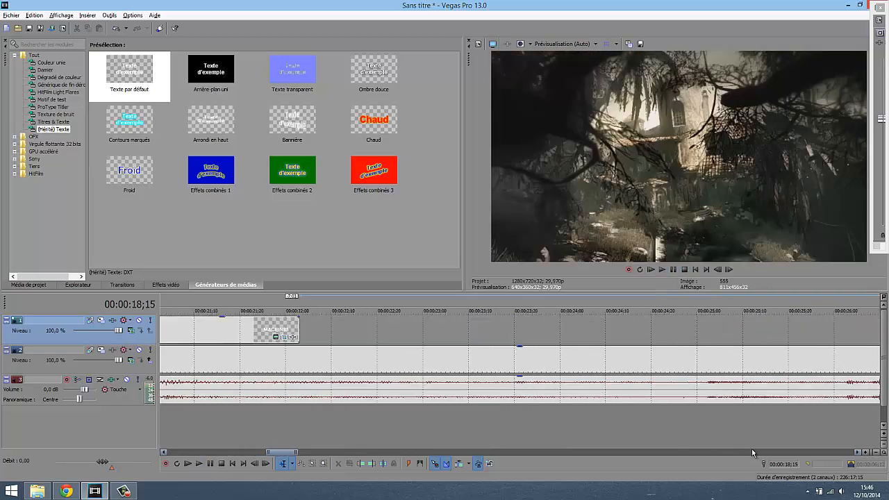
scroll(486, 388, up, 4)
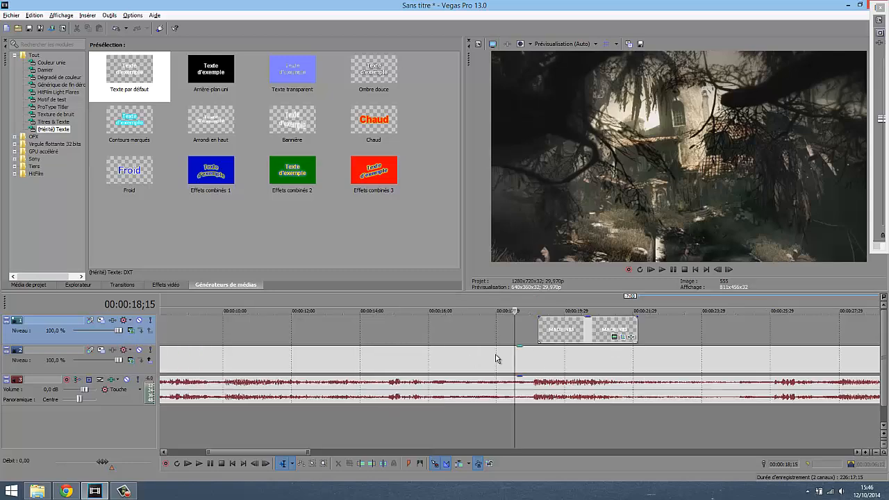
scroll(699, 323, up, 1)
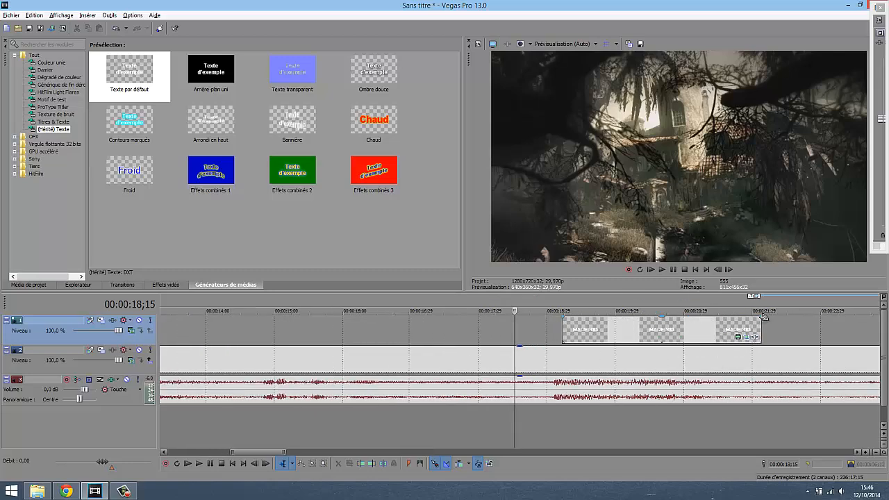
drag(759, 319, 683, 322)
click(678, 388)
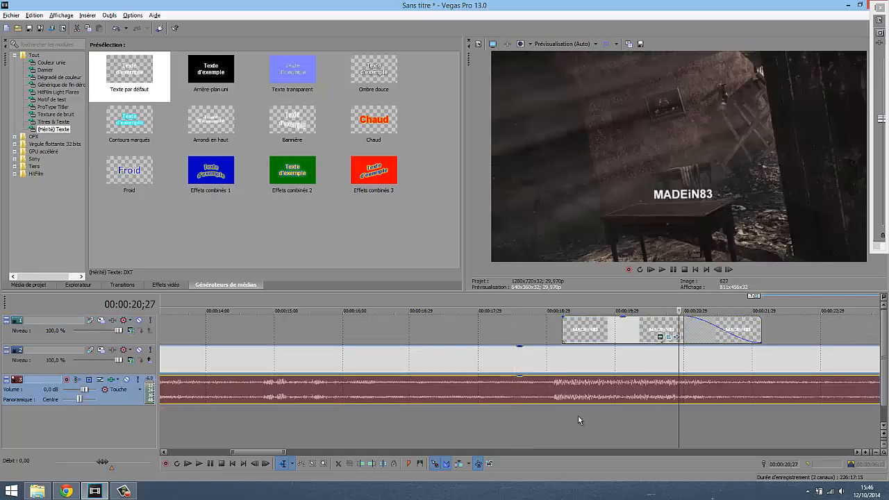
click(688, 417)
click(685, 417)
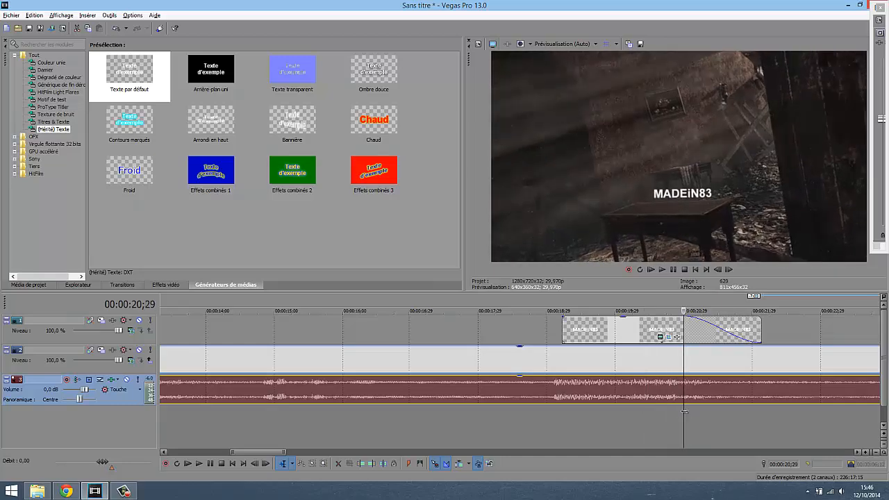
click(687, 324)
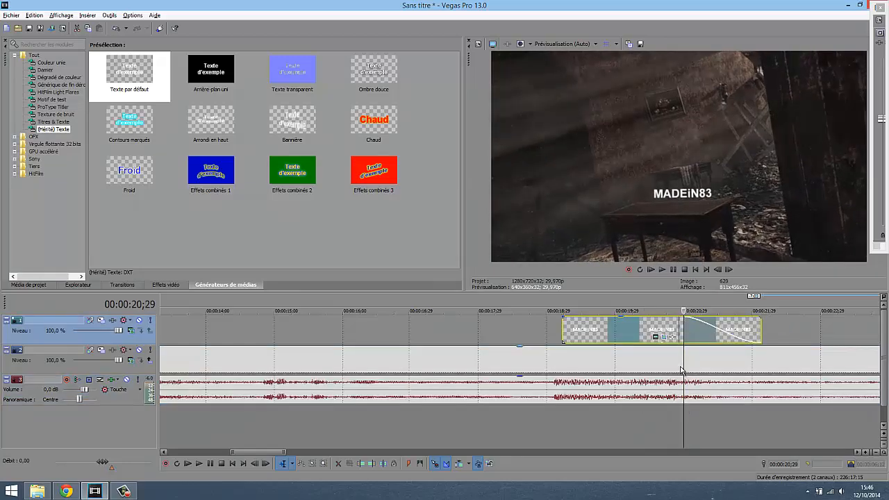
- Play the sequence from 00:00:17;29 past the end of the title to check the fade-out, then stop playback
click(602, 420)
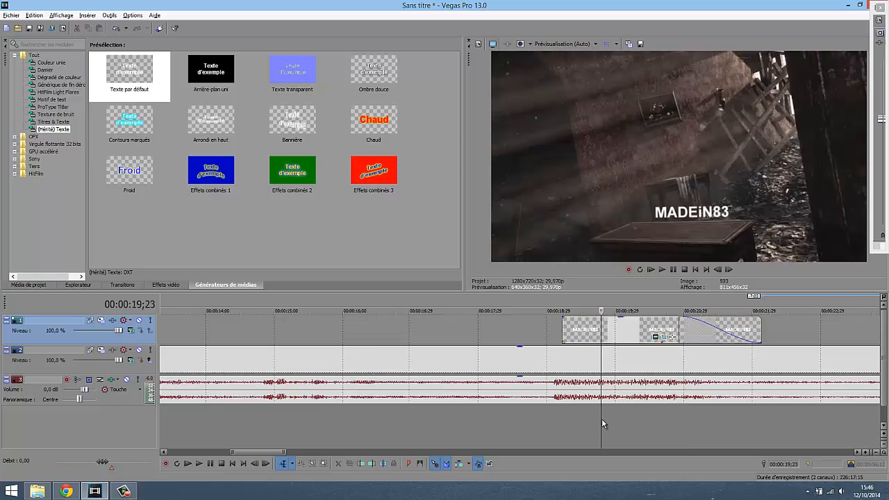
click(476, 407)
click(662, 271)
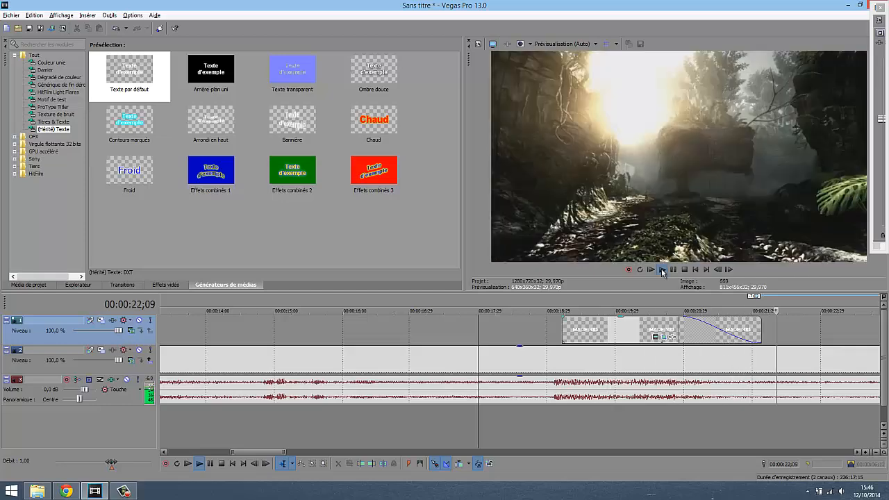
key(space)
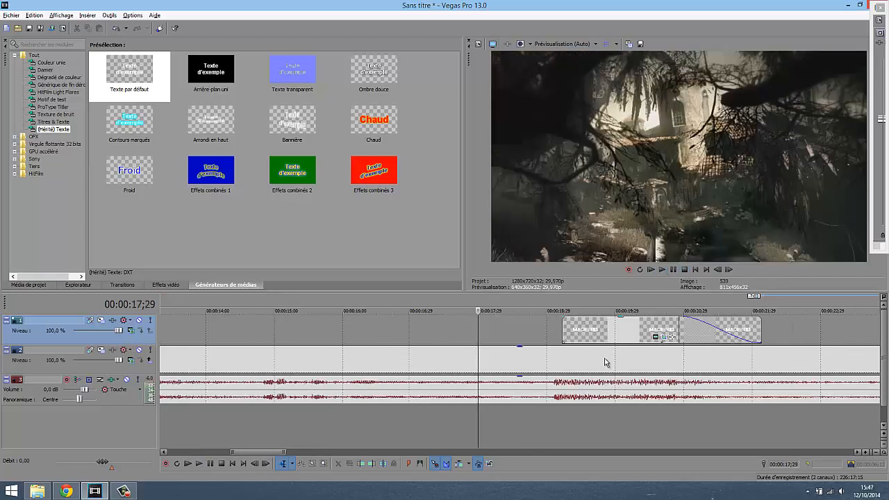
- Look through the trailer beyond the first title for another shot suited to a text
scroll(629, 382, down, 3)
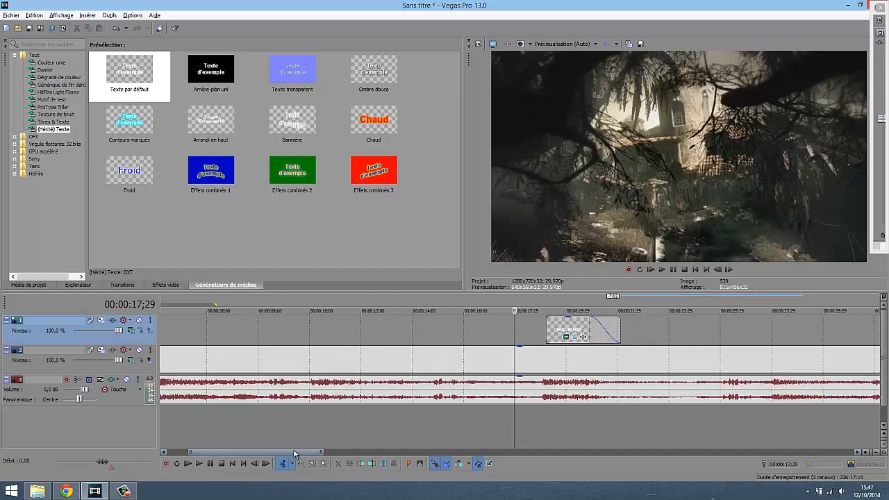
drag(294, 450, 379, 451)
click(530, 363)
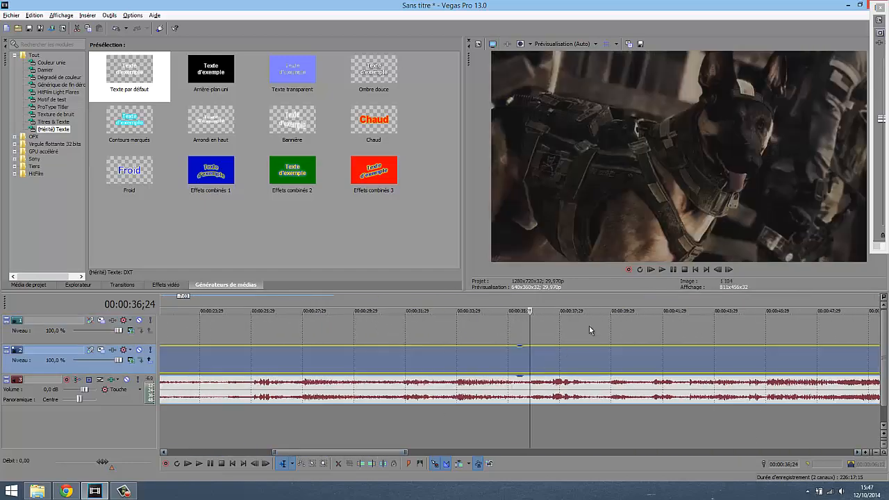
click(590, 326)
click(702, 364)
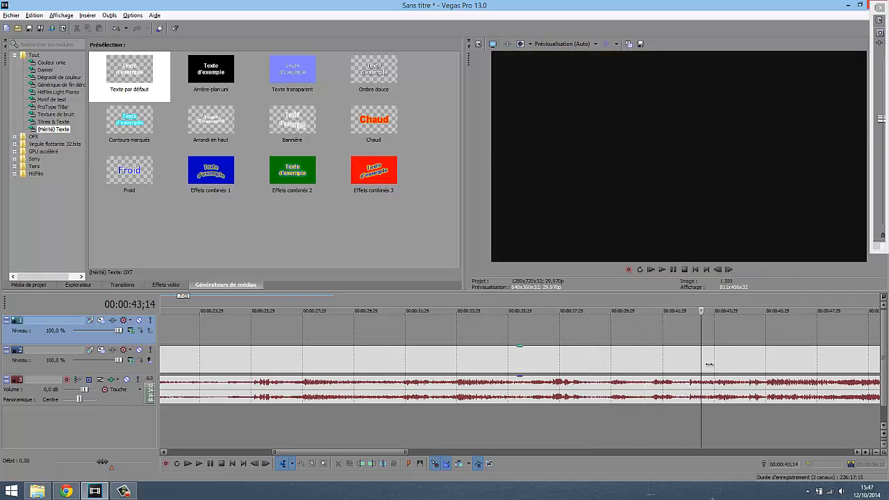
key(space)
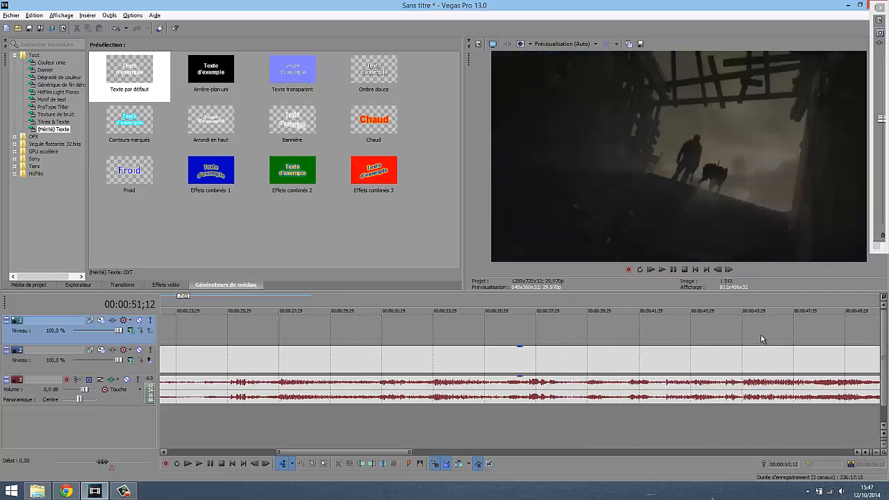
scroll(616, 393, down, 5)
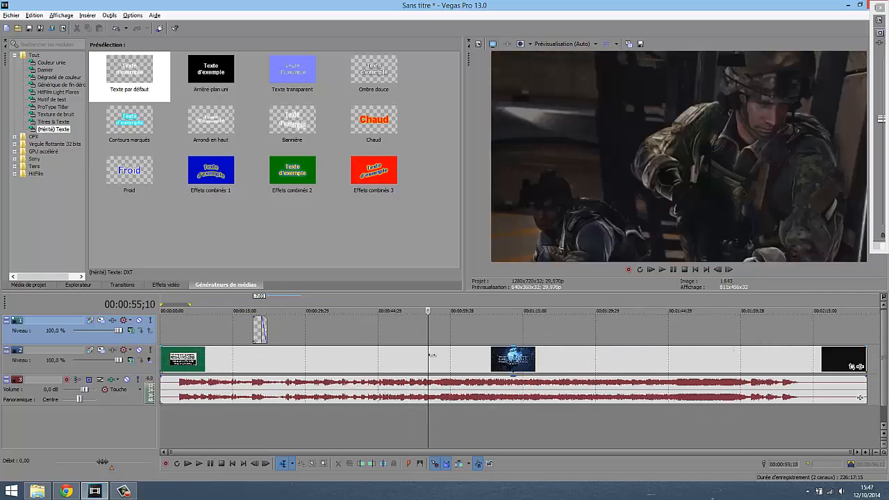
- Find the opening frame of the armed soldier's doorway shot and place the playhead there, at 00:00:56;12
click(426, 355)
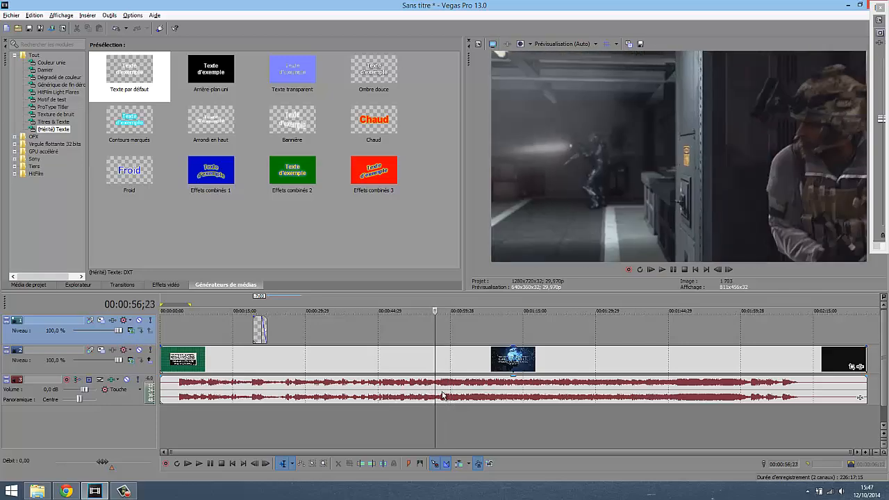
click(435, 356)
drag(437, 357, 437, 357)
scroll(438, 375, up, 3)
scroll(515, 368, up, 10)
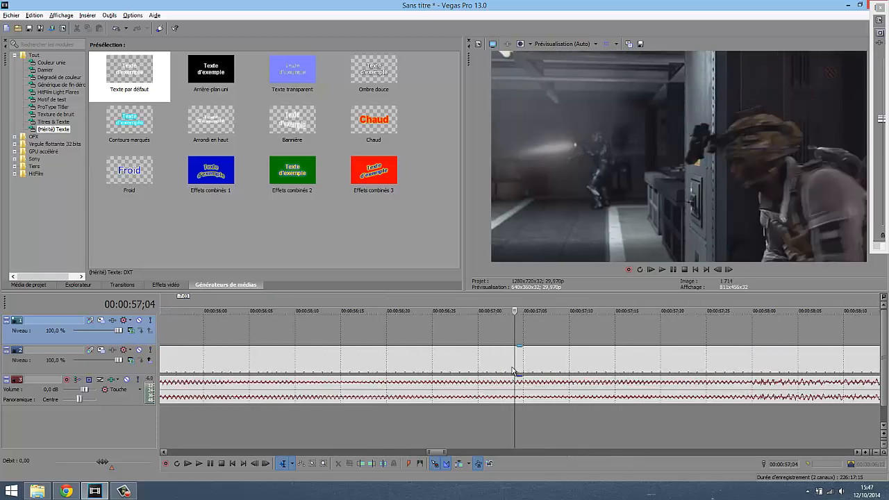
scroll(515, 360, up, 2)
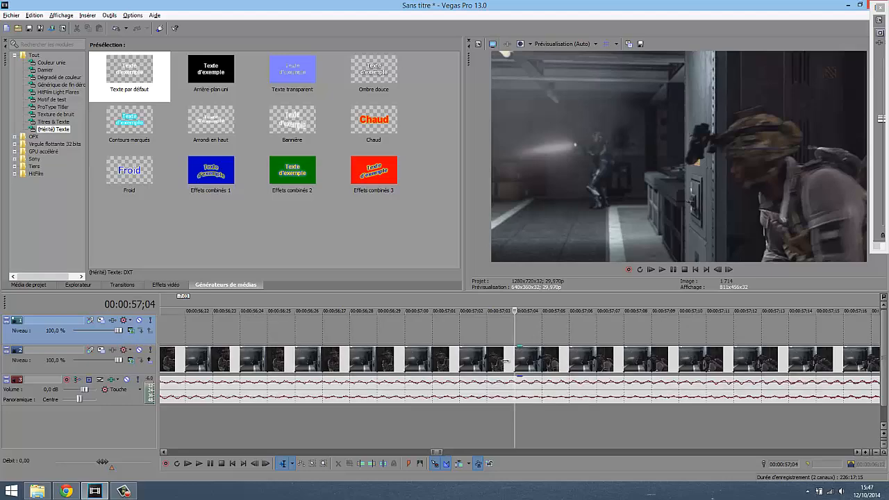
drag(514, 358, 190, 356)
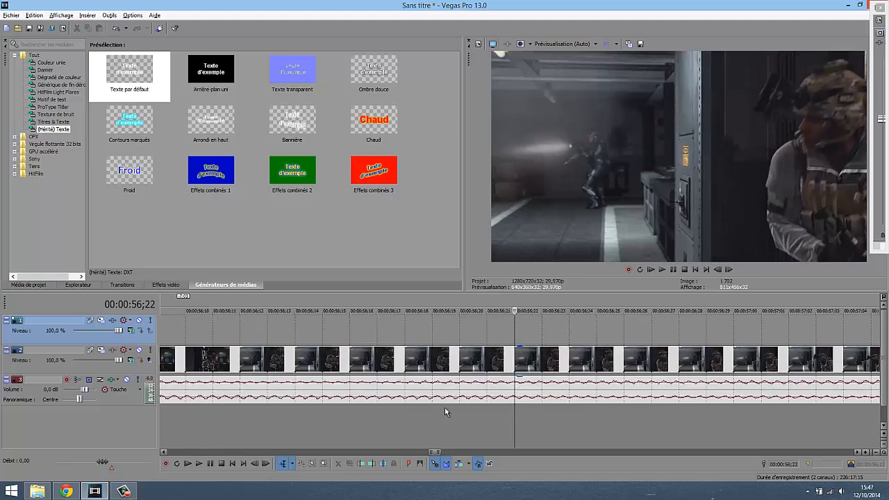
drag(433, 452, 434, 453)
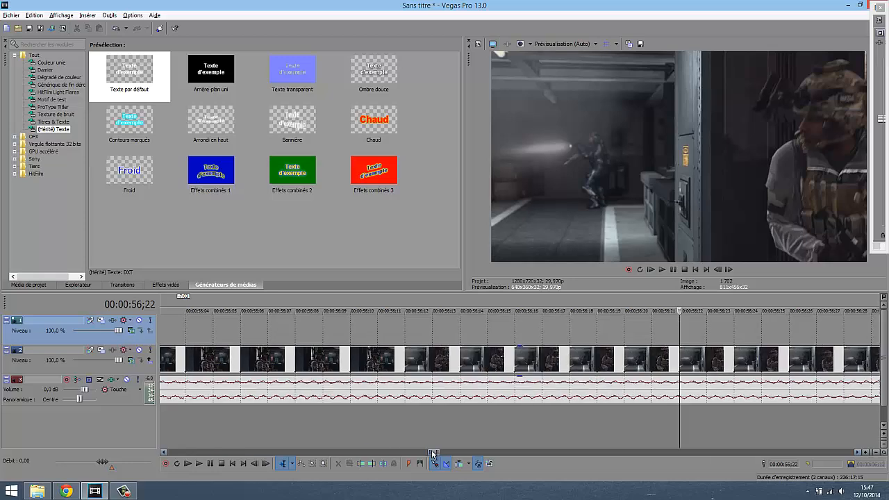
drag(681, 325, 398, 338)
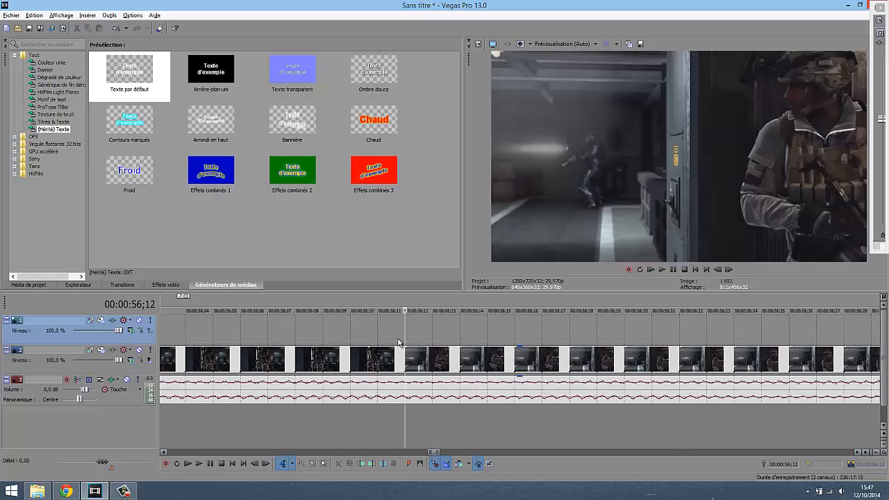
- Add a default text event at 00:00:56;12 reading READY FOR MAKE on the first line and WAR on the second
drag(129, 73, 414, 333)
key(ctrl+a)
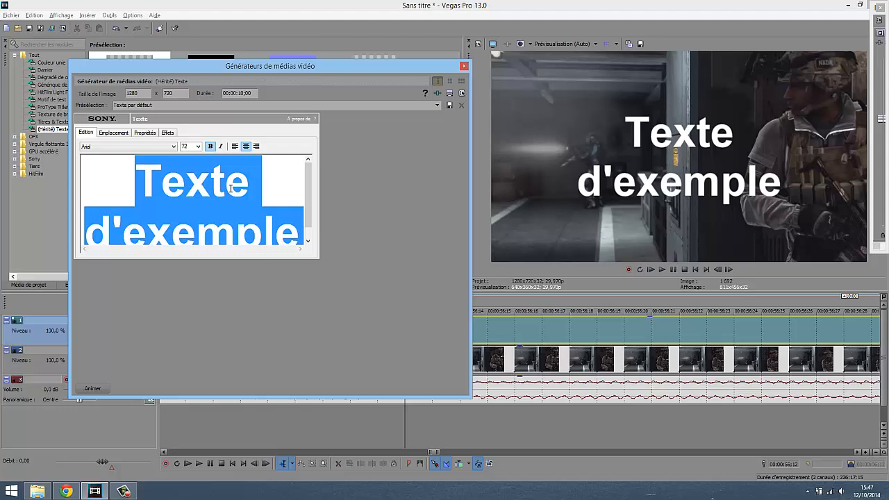
text(READY FOR MAKE)
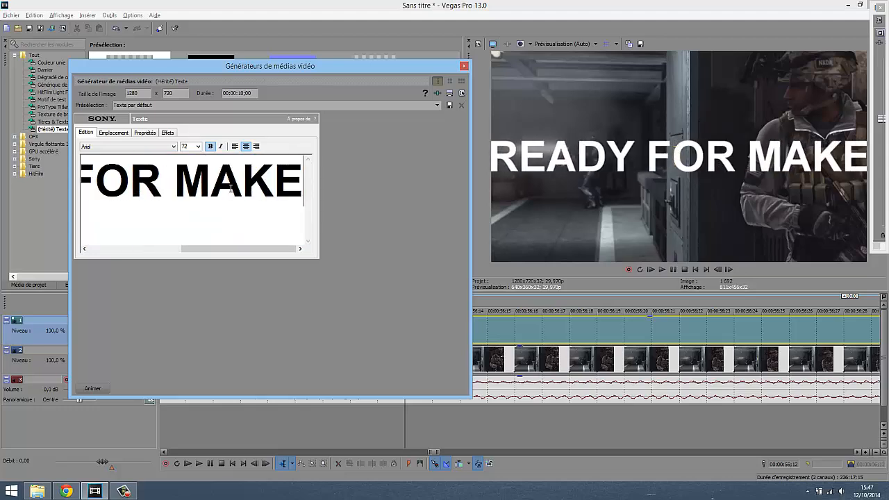
key(Return)
text(WARE)
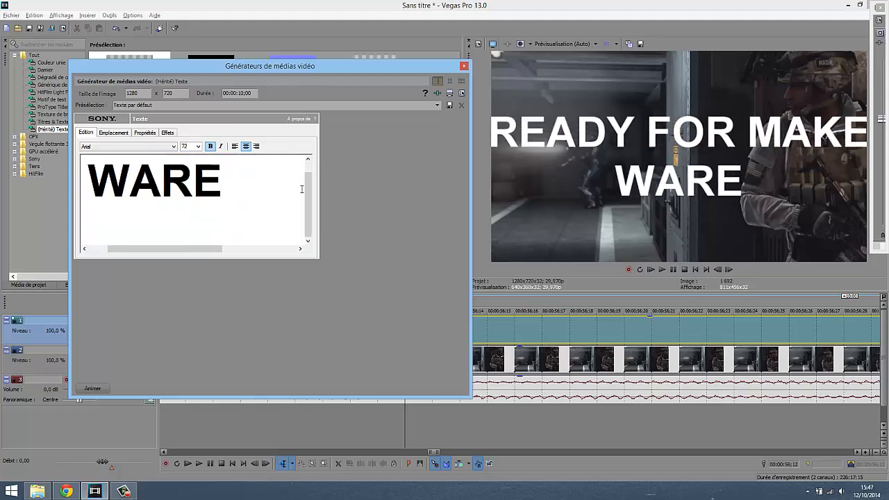
key(BackSpace)
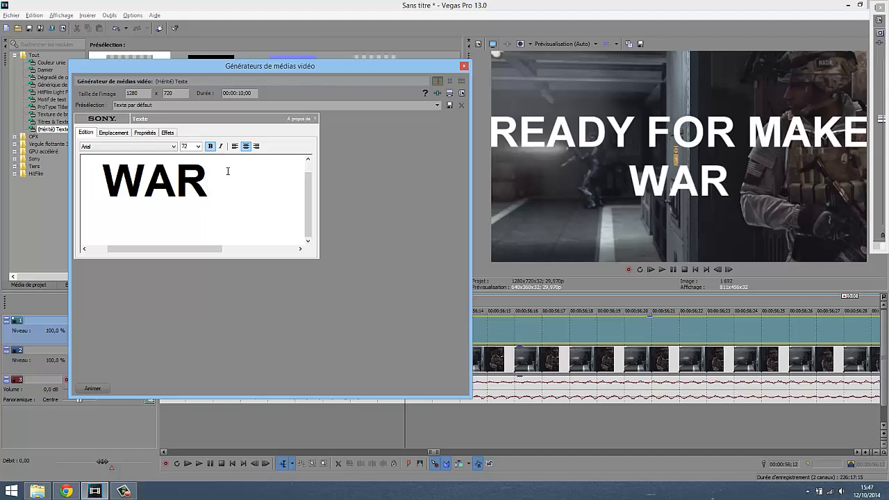
- Right-align both lines of the READY FOR MAKE WAR title
scroll(251, 217, up, 1)
scroll(252, 217, down, 1)
key(ctrl+a)
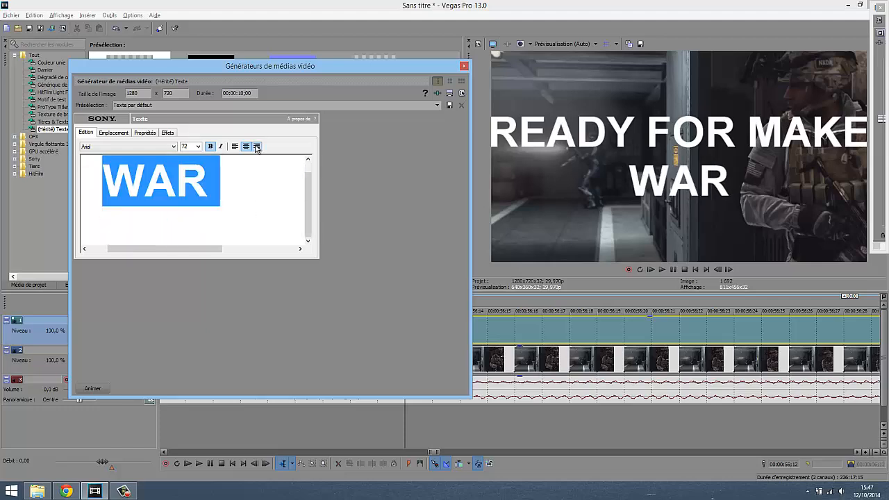
click(256, 147)
click(218, 186)
scroll(218, 186, up, 1)
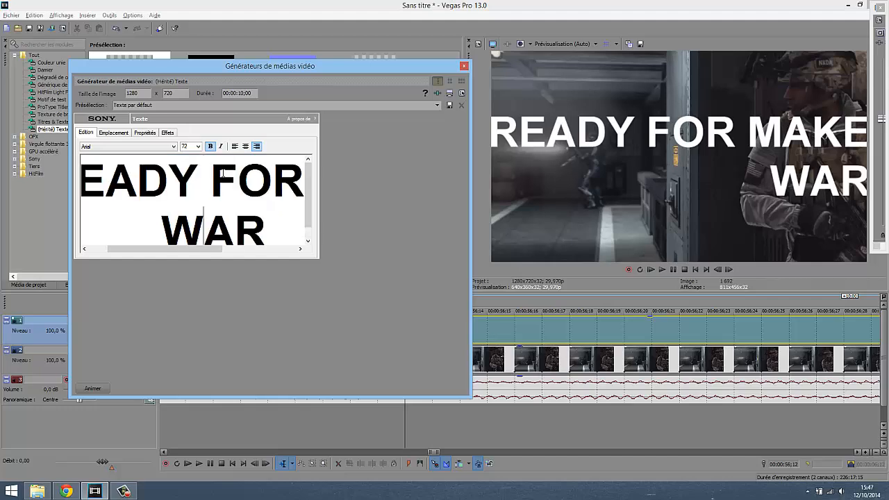
- Reduce the READY FOR MAKE line to size 26 and tighten the title's line spacing to 0,759
triple_click(228, 179)
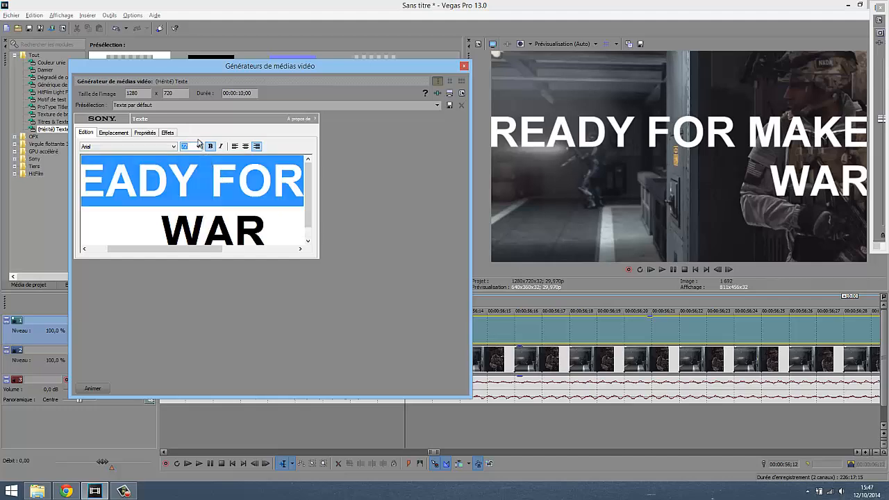
key(Return)
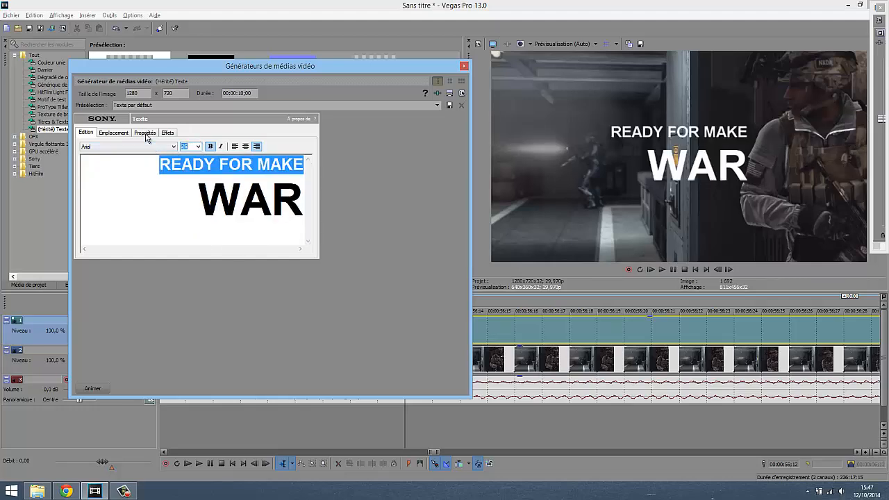
click(145, 134)
drag(252, 231, 248, 231)
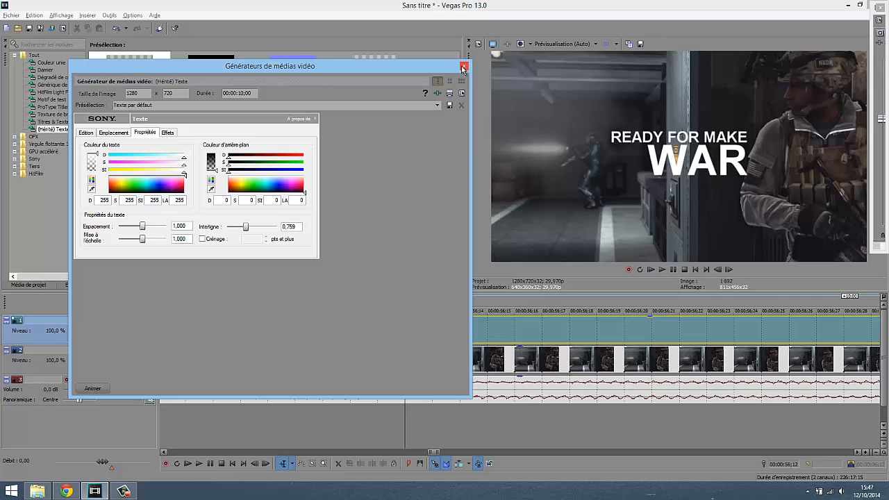
- Give the title a black outline and a drop shadow, then close the text generator
click(169, 134)
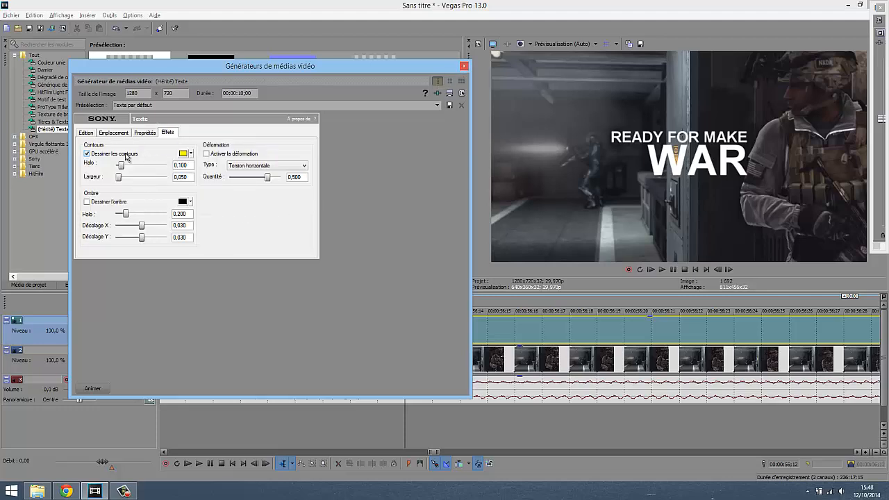
click(183, 154)
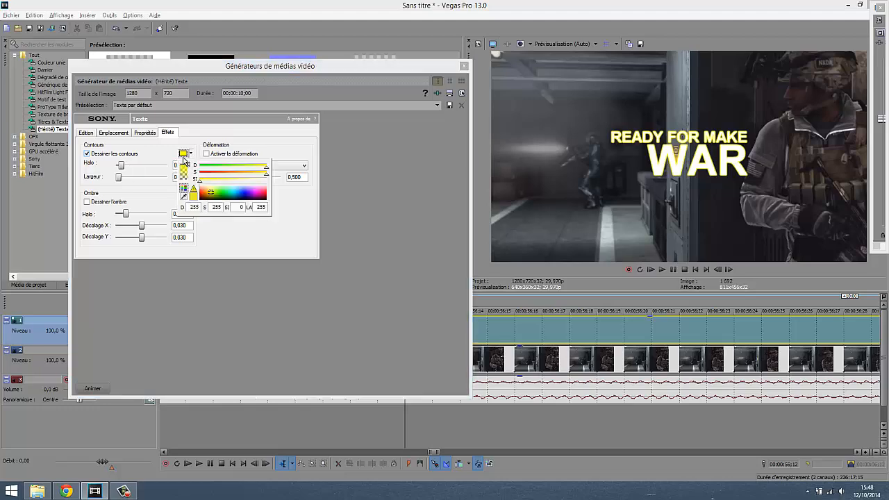
click(201, 201)
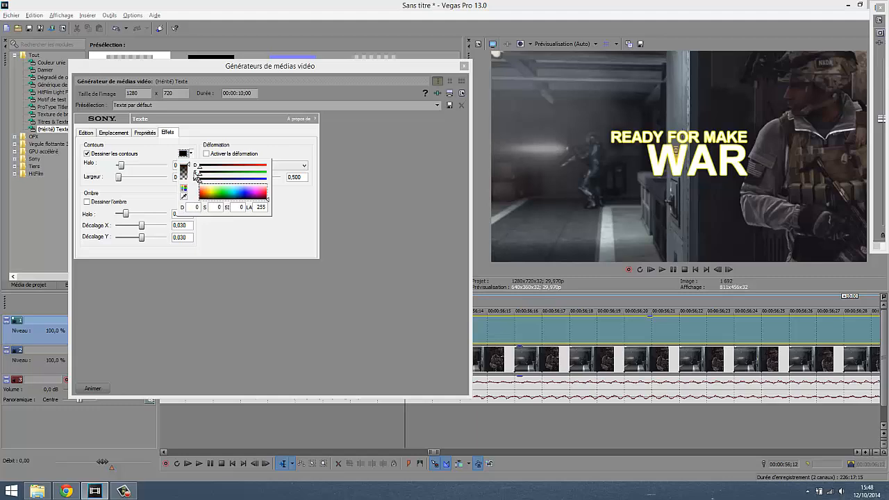
click(261, 256)
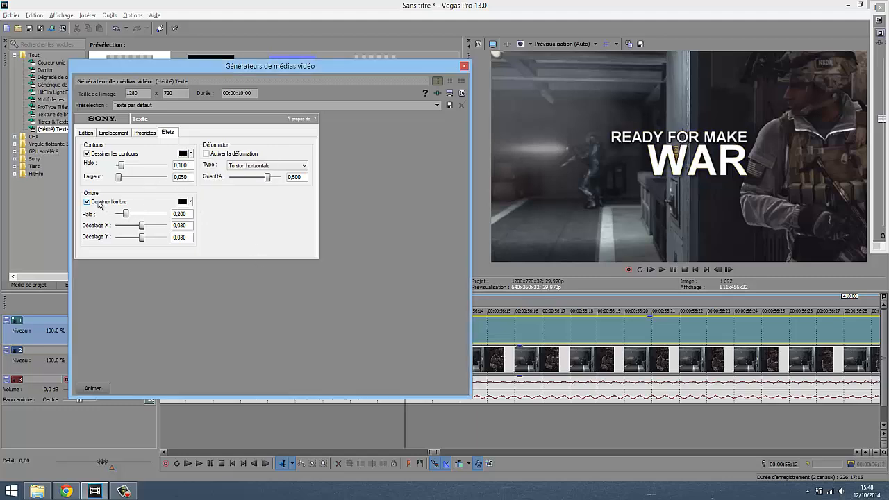
click(466, 67)
- Find the end of the doorway shot at 00:00:57;16 and trim the READY FOR MAKE WAR event to it
scroll(582, 356, down, 3)
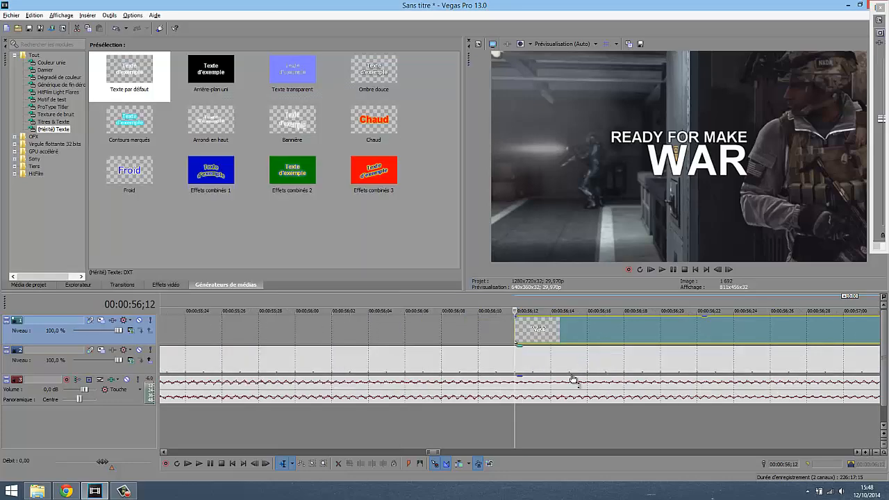
scroll(484, 362, down, 6)
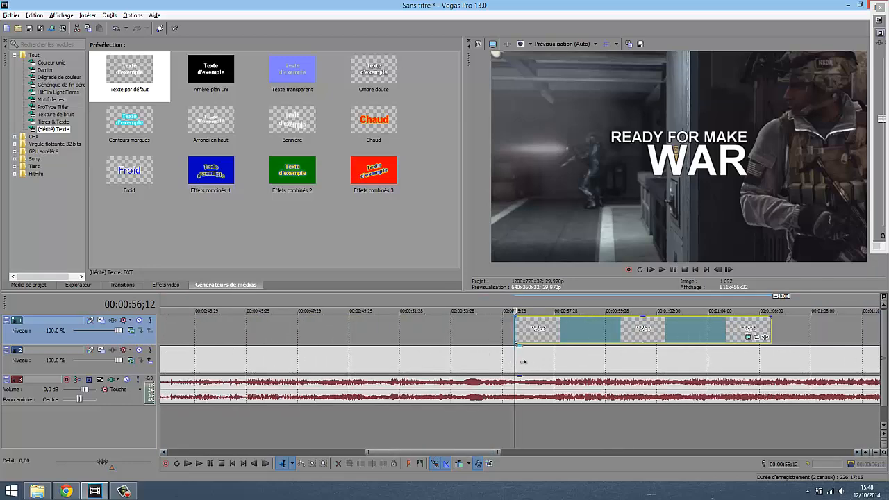
drag(522, 362, 646, 369)
scroll(547, 377, up, 10)
scroll(659, 346, down, 5)
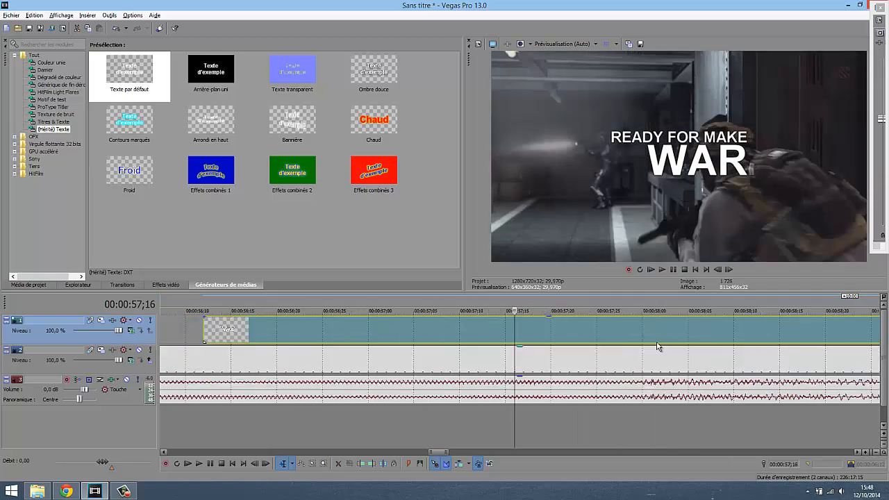
scroll(659, 346, down, 7)
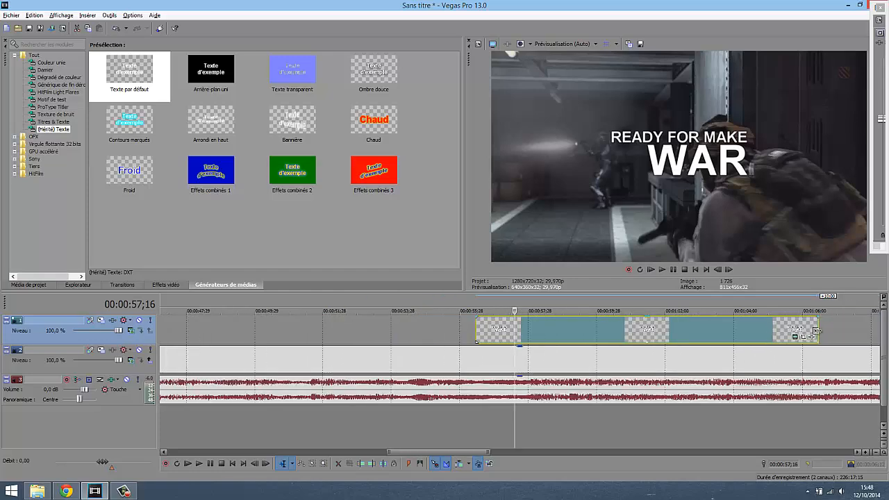
drag(817, 332, 512, 327)
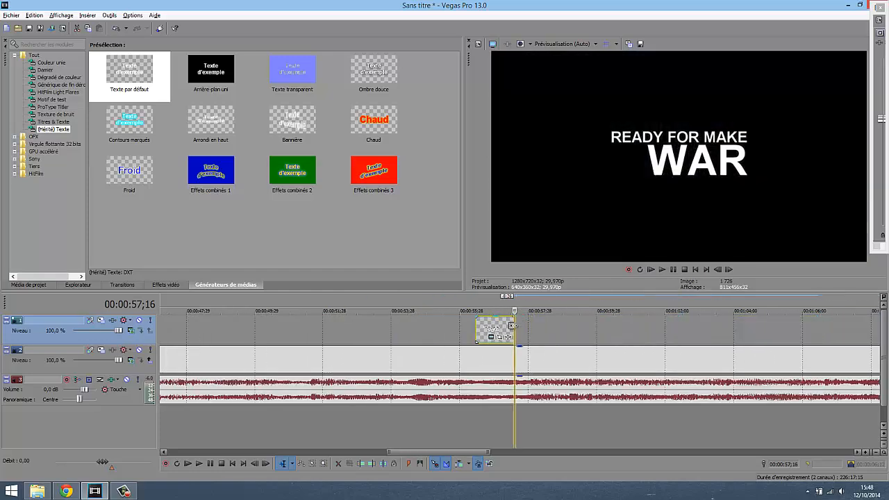
- At 00:00:56;12, use the event's pan/crop to move the title above the distant enemy, with centre X 841,9 and Y 599,2
scroll(500, 340, up, 6)
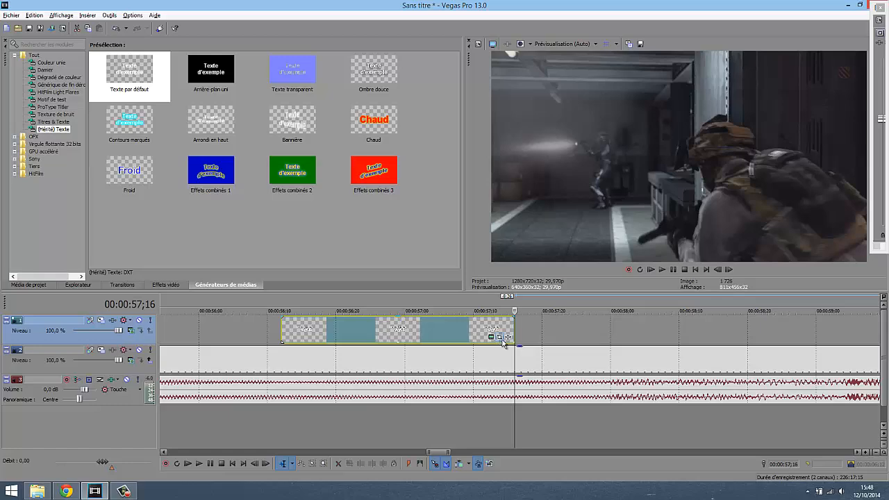
click(281, 360)
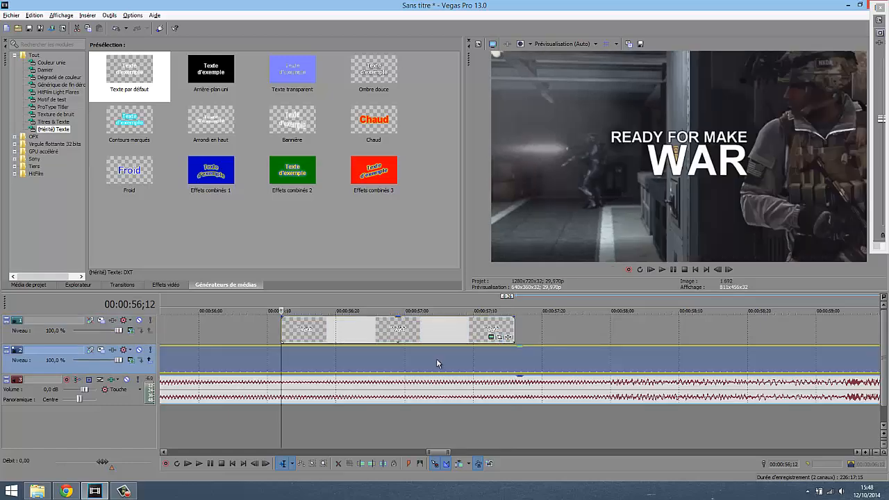
click(491, 337)
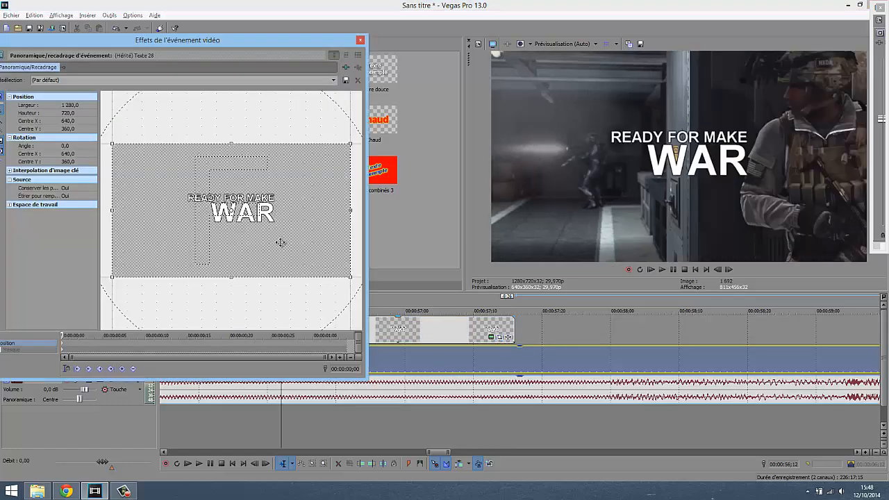
drag(280, 242, 318, 287)
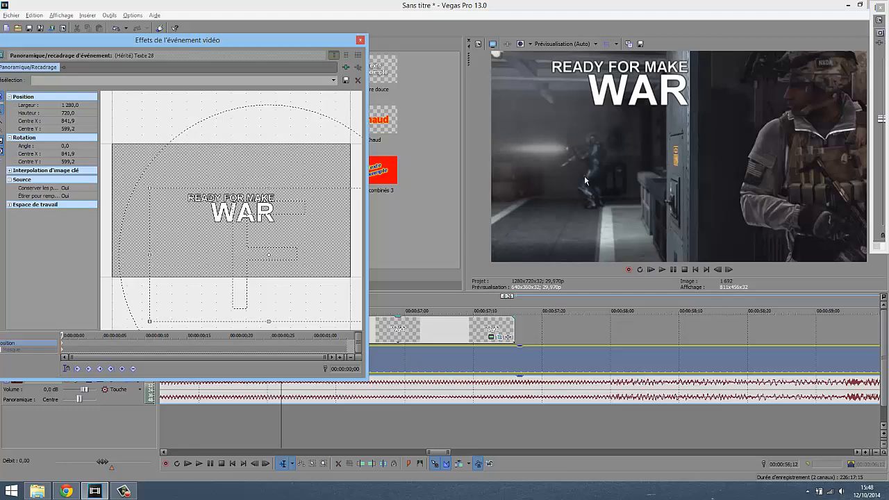
- At 00:00:57;15, add a pan/crop keyframe that shifts the title with the camera, with centre X 714,8 and Y 604,2
click(478, 360)
drag(478, 360, 508, 364)
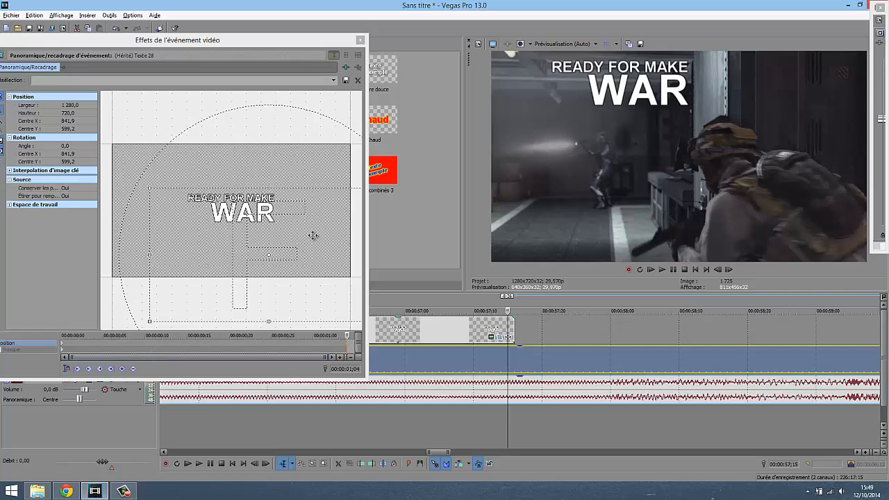
drag(314, 235, 290, 236)
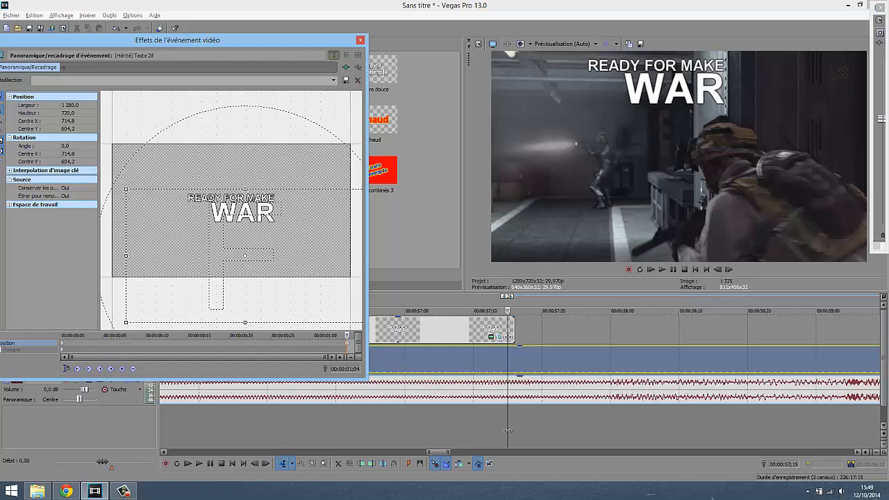
- Scrub back to 00:00:56;12 to check how the title moves with the shot
drag(508, 431, 371, 444)
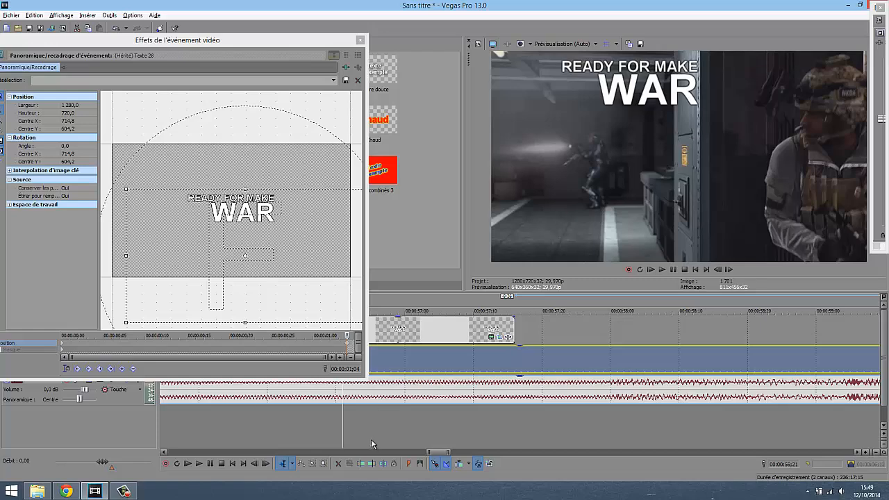
drag(437, 453, 431, 453)
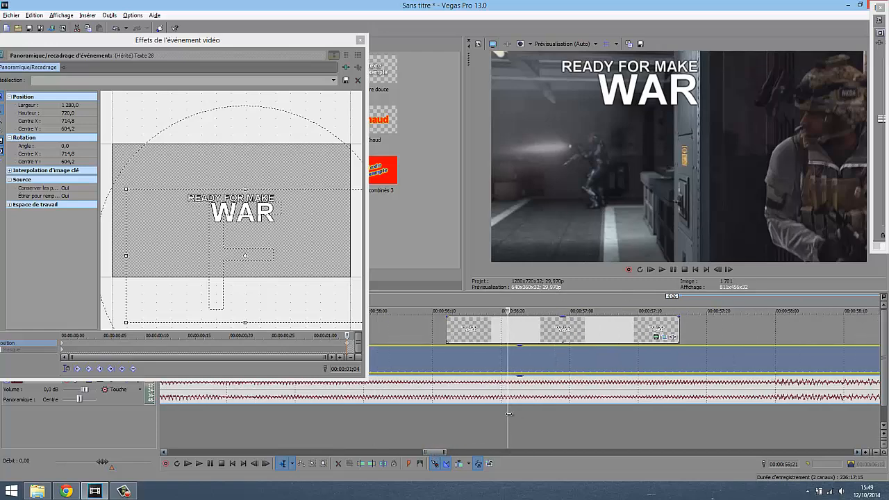
drag(509, 414, 446, 411)
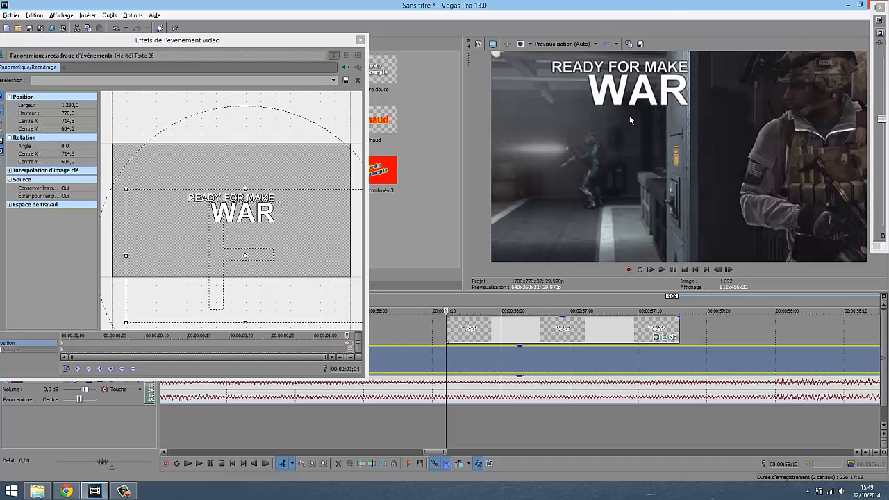
- Set the rotation Centre Y to 600 on both pan/crop keyframes of the READY FOR MAKE WAR title and close the event effects
click(71, 162)
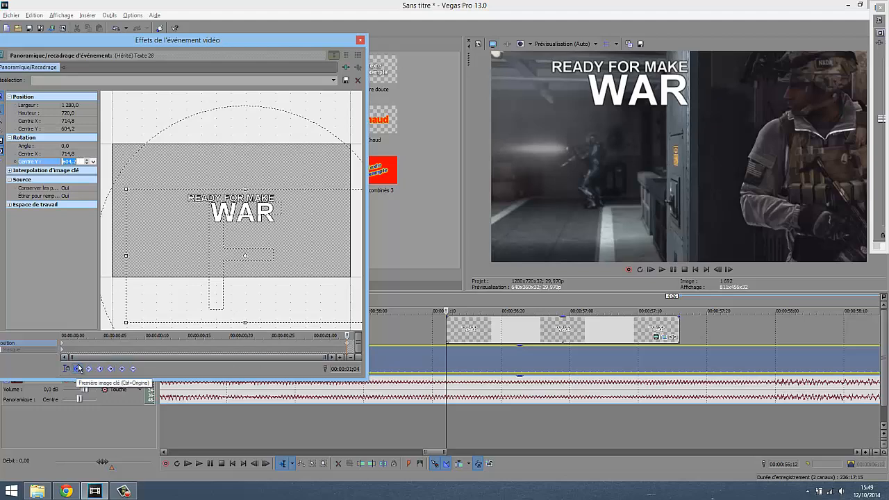
click(79, 369)
click(75, 163)
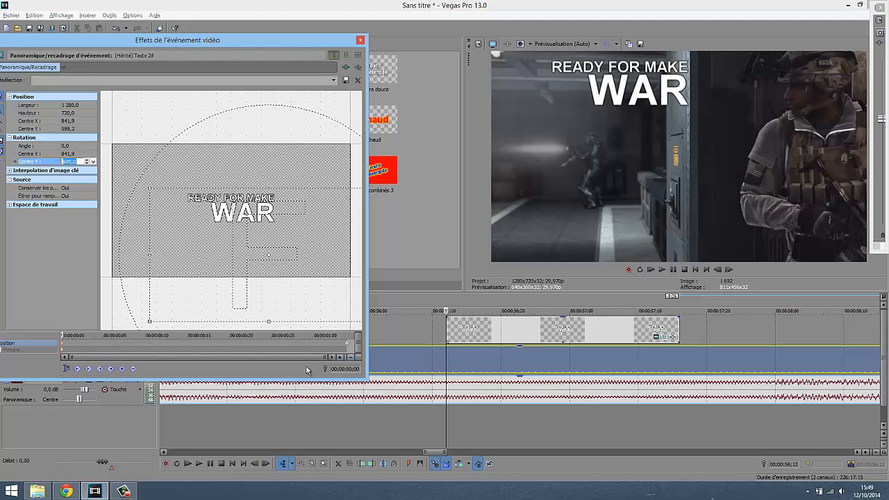
click(110, 369)
click(80, 161)
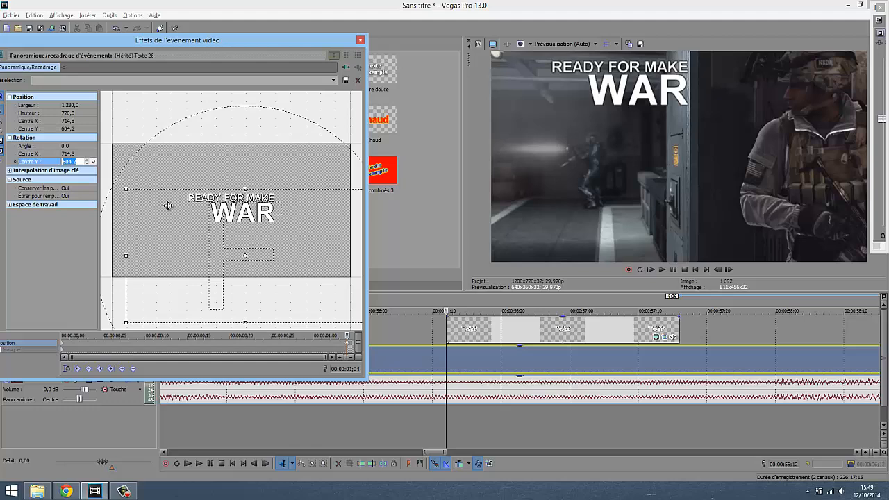
text(600)
key(Return)
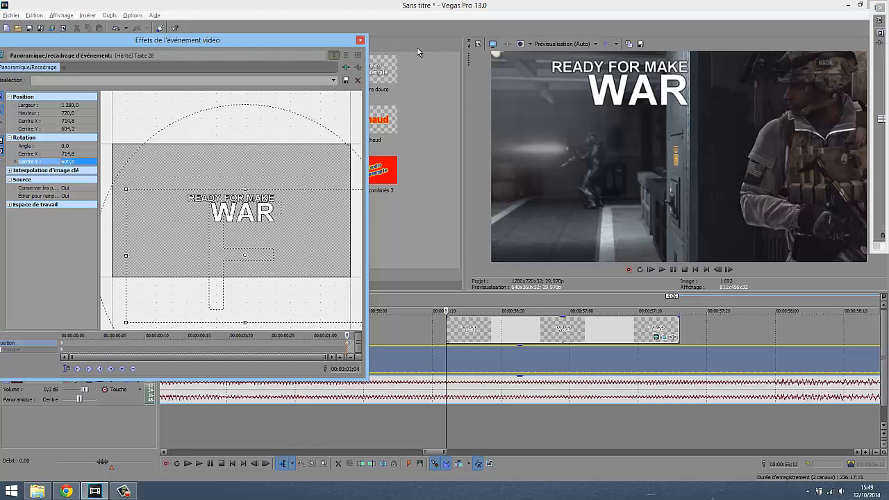
click(360, 39)
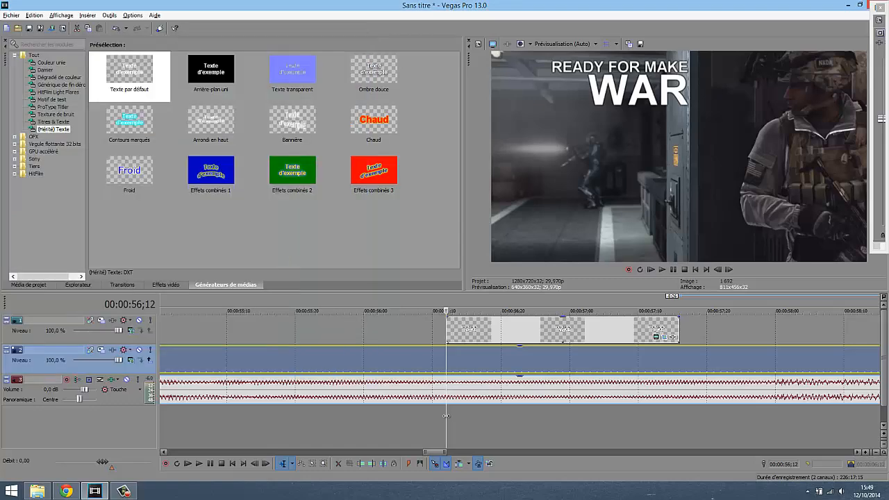
- Play the doorway shot from 00:00:55;28 to check how the READY FOR MAKE WAR title moves
click(662, 270)
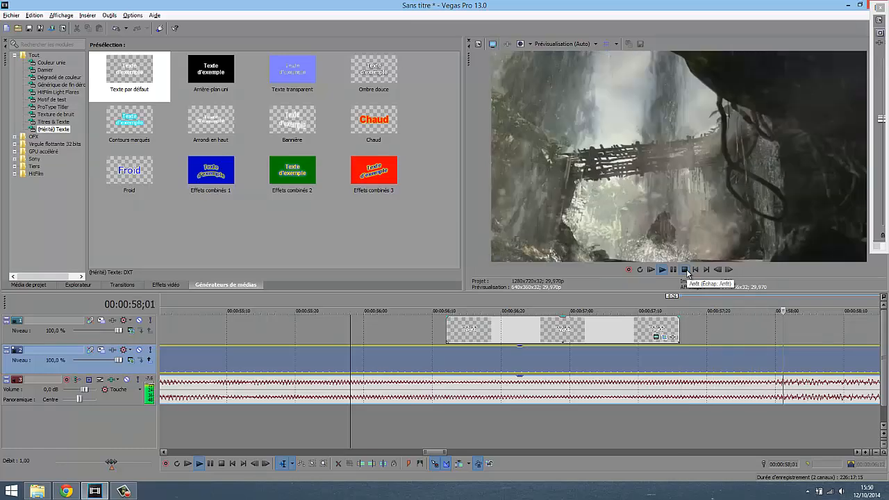
click(685, 270)
- Find the first frame of the shot after the doorway shot and place the cursor there, at 00:00:57;17
drag(438, 455, 444, 455)
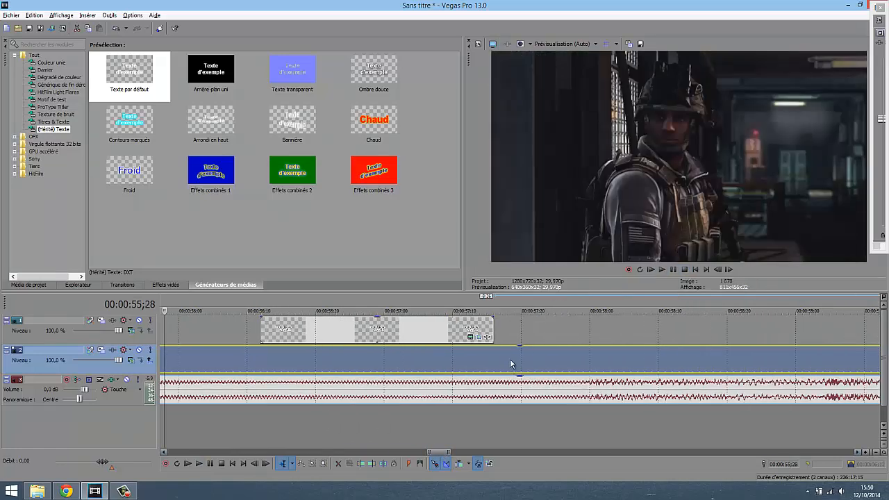
click(514, 332)
scroll(522, 369, up, 5)
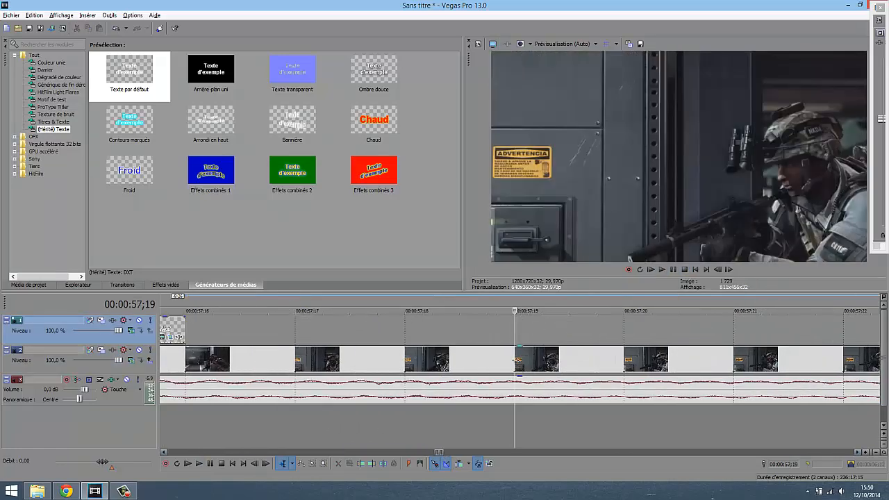
key(Left)
key(Left)
key(Left)
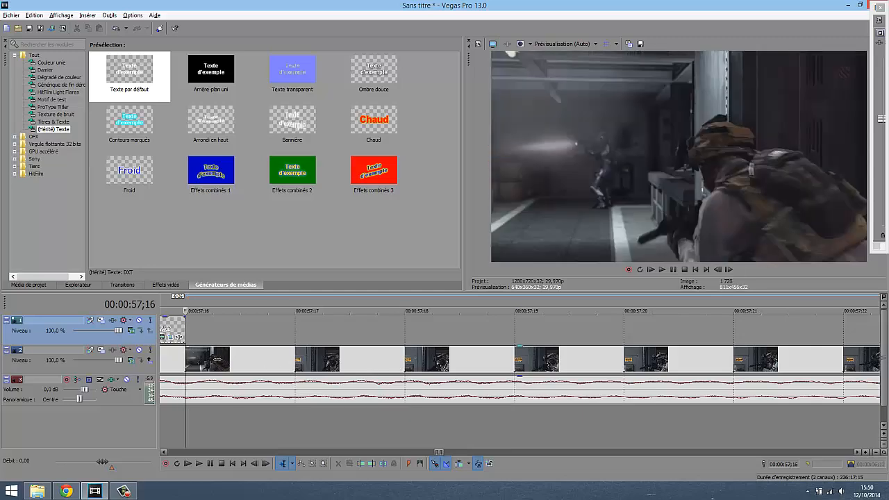
key(Right)
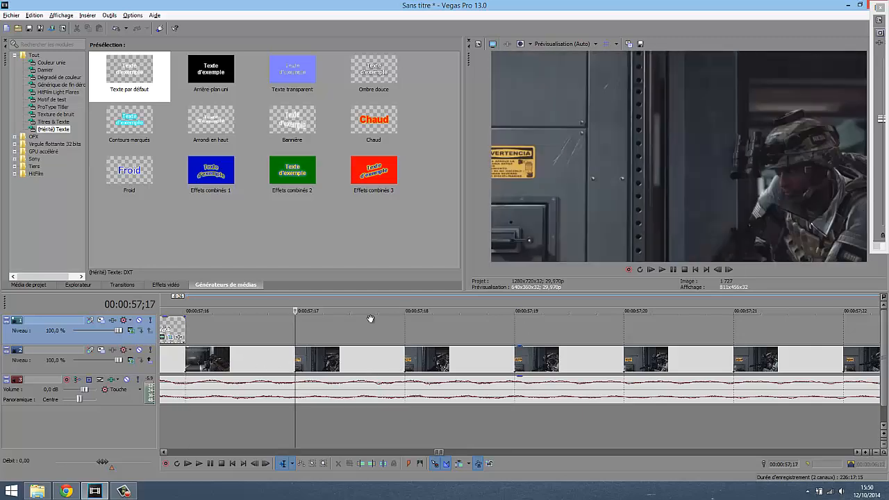
- Add a default text event at 00:00:57;17 on the title track, reading CALL OF DUTY with GHOST on a second line
drag(148, 65, 323, 334)
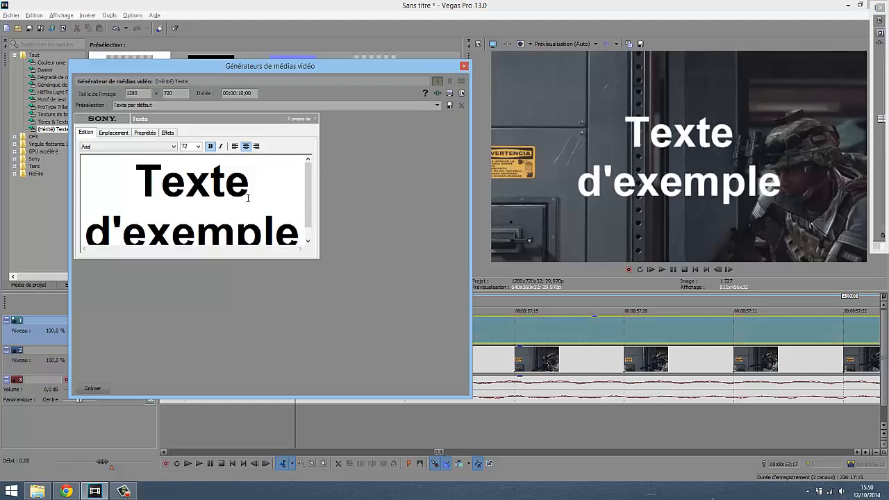
double_click(248, 182)
key(ctrl+a)
text(CALL )
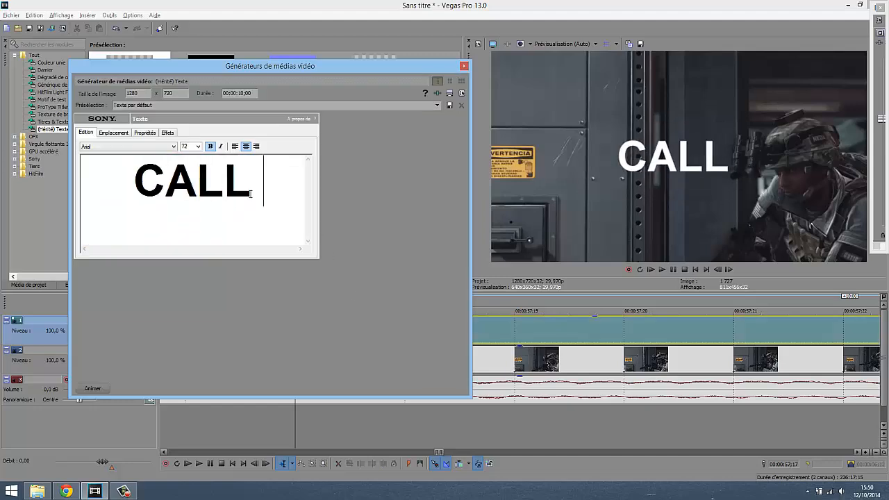
text(OF DUTY)
key(Return)
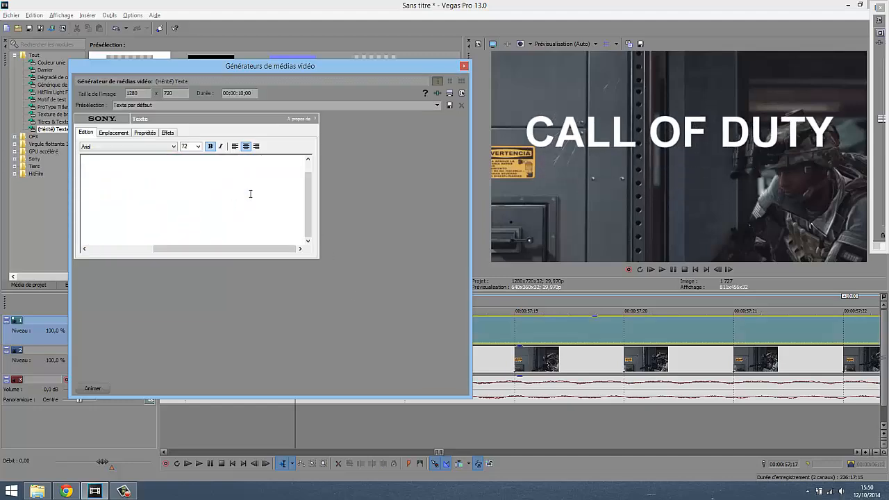
text(GHOST)
- Left-align both lines of the new title and reduce the font size of the CALL OF DUTY line
key(ctrl+a)
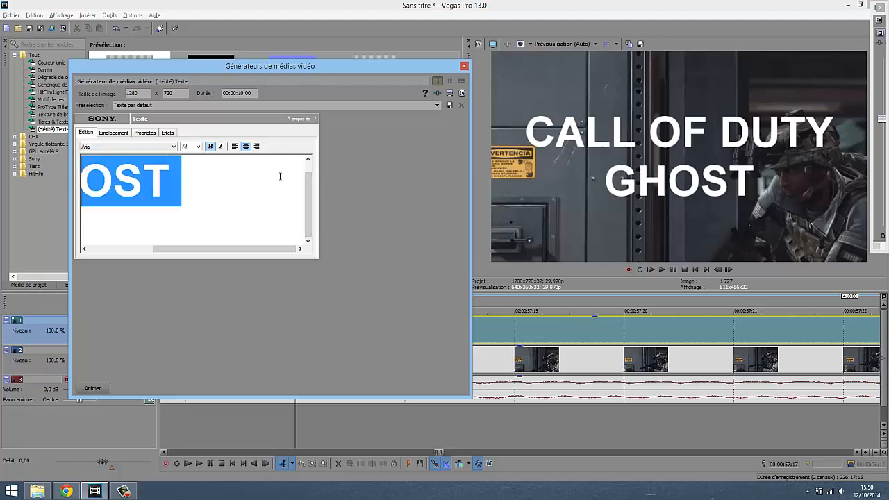
click(235, 147)
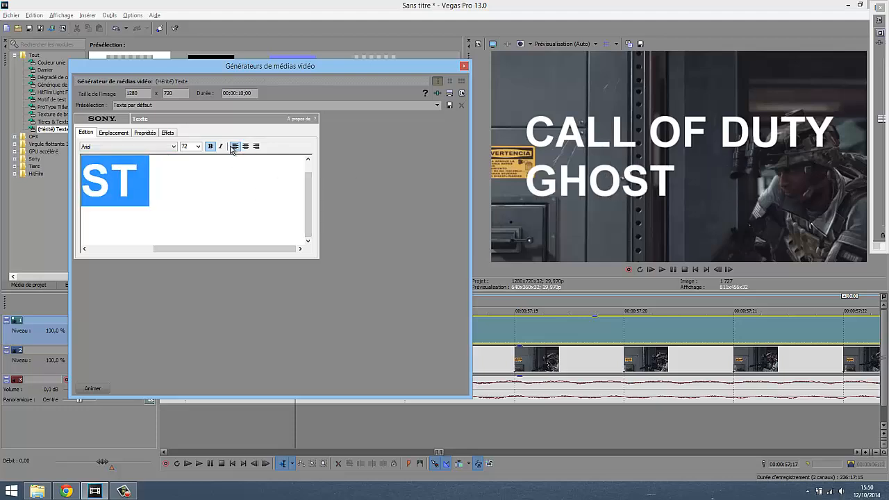
click(181, 175)
scroll(181, 176, up, 1)
triple_click(179, 173)
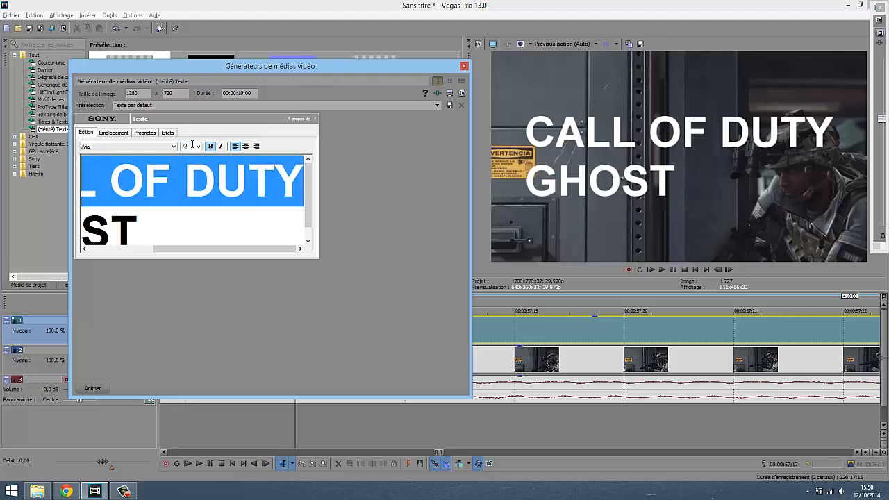
scroll(193, 144, up, 4)
- Tighten the title's line spacing to 0,777 and give the text a black outline
click(146, 133)
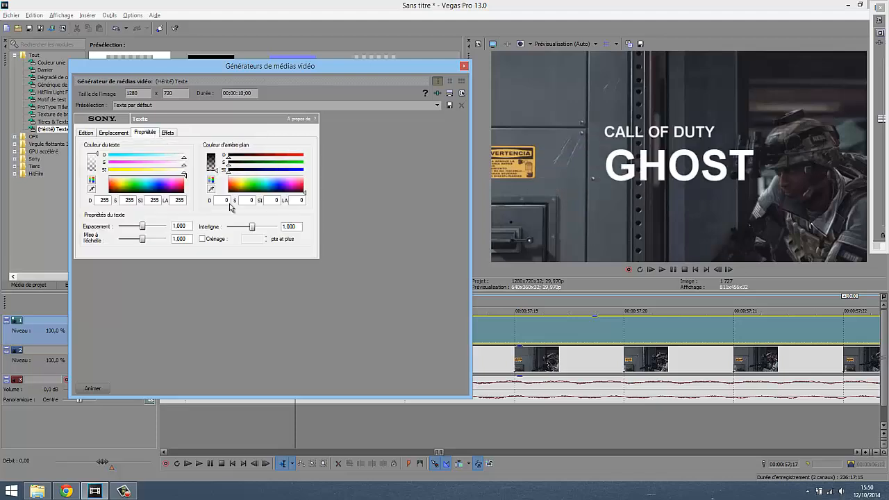
drag(251, 230, 248, 231)
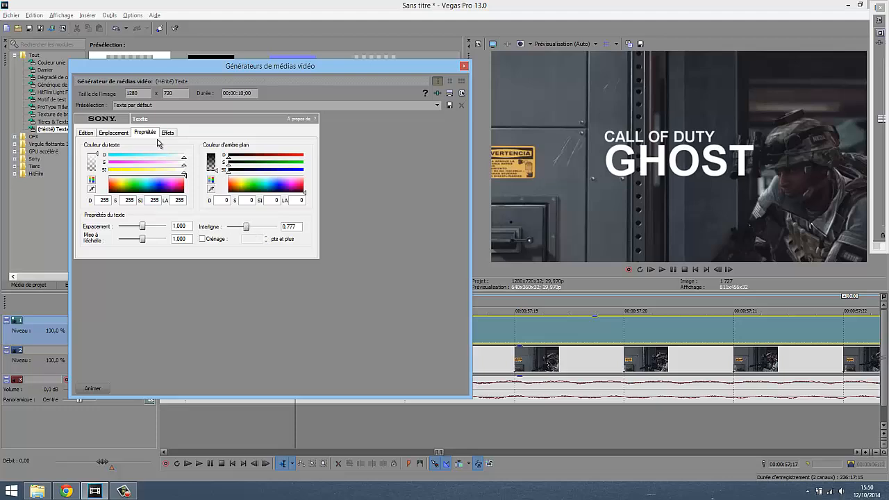
click(167, 133)
click(94, 154)
click(187, 154)
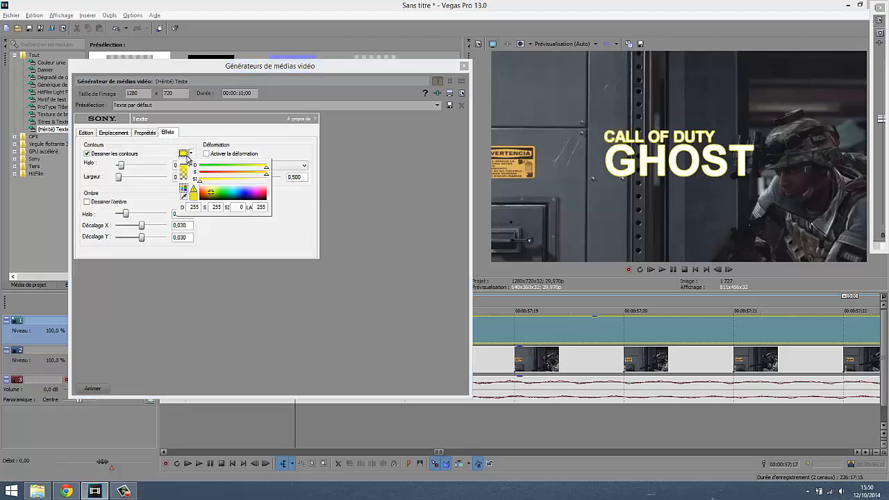
drag(209, 197, 217, 214)
click(299, 245)
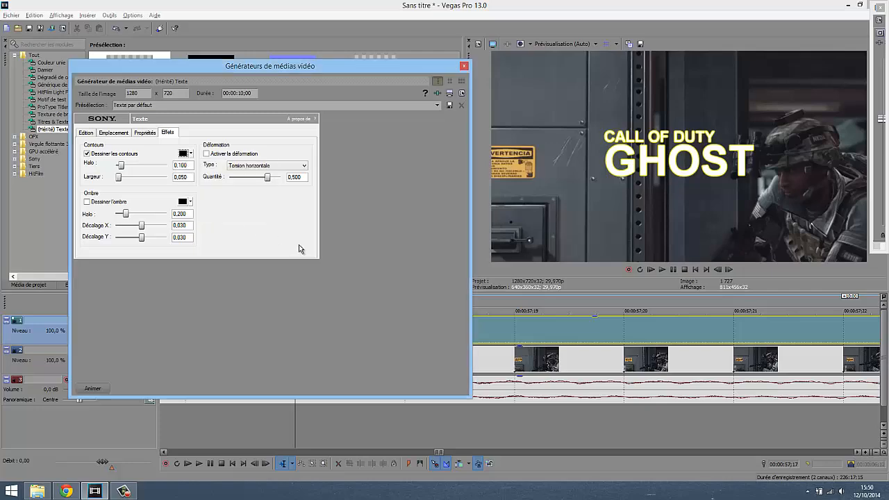
click(464, 67)
- Find the end of the shot at 00:00:58;00 and trim the CALL OF DUTY GHOST event to it
scroll(513, 366, down, 4)
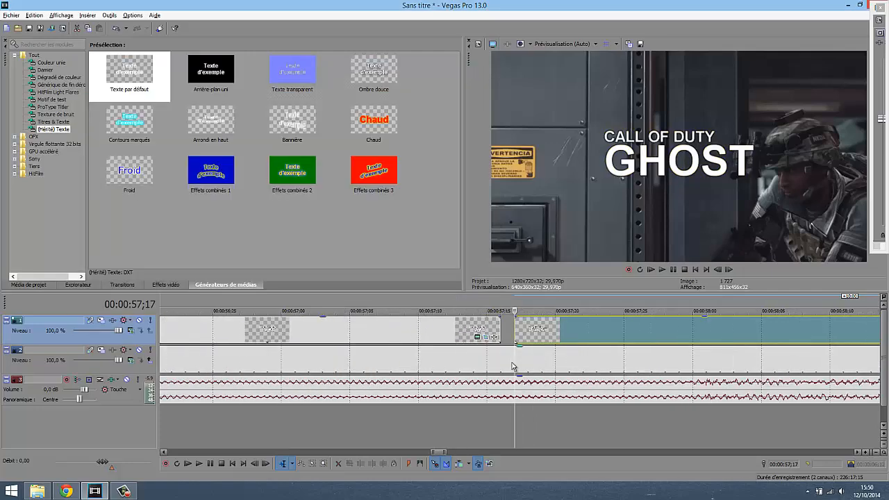
drag(516, 362, 699, 368)
scroll(699, 369, up, 5)
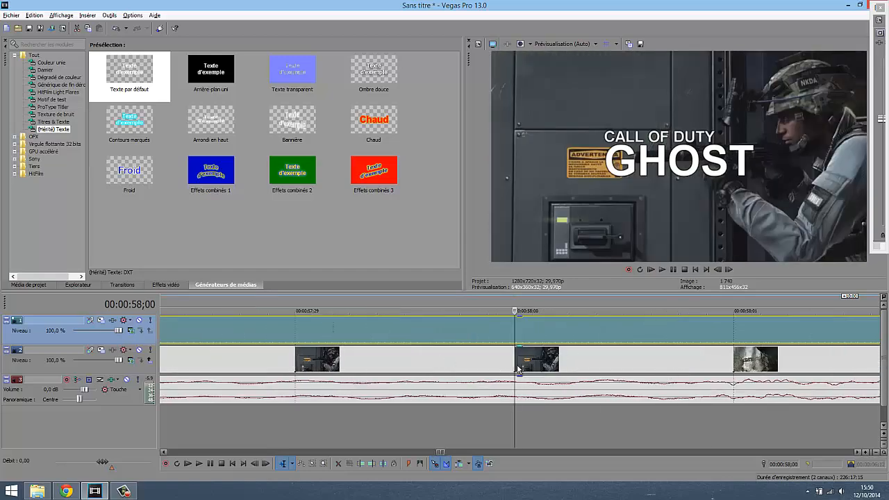
drag(585, 365, 555, 366)
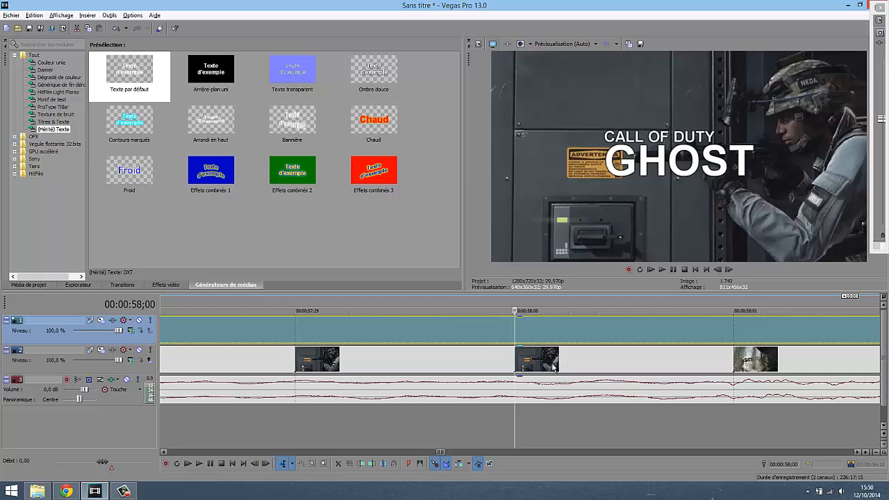
scroll(579, 340, down, 4)
scroll(579, 340, down, 5)
scroll(733, 342, down, 2)
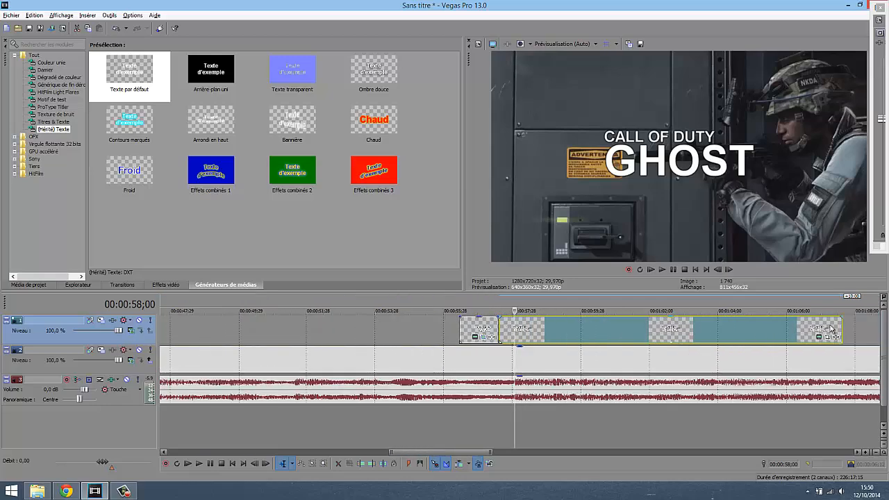
drag(836, 330, 516, 335)
- At 00:00:57;17, use the event's pan/crop to move the CALL OF DUTY GHOST title upward, with centre X 682,4 and Y 606,7
scroll(519, 344, up, 4)
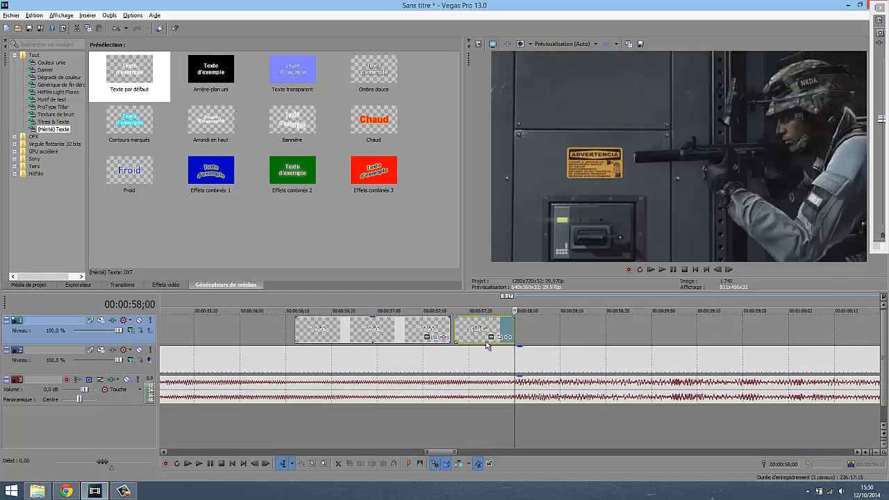
scroll(486, 346, up, 3)
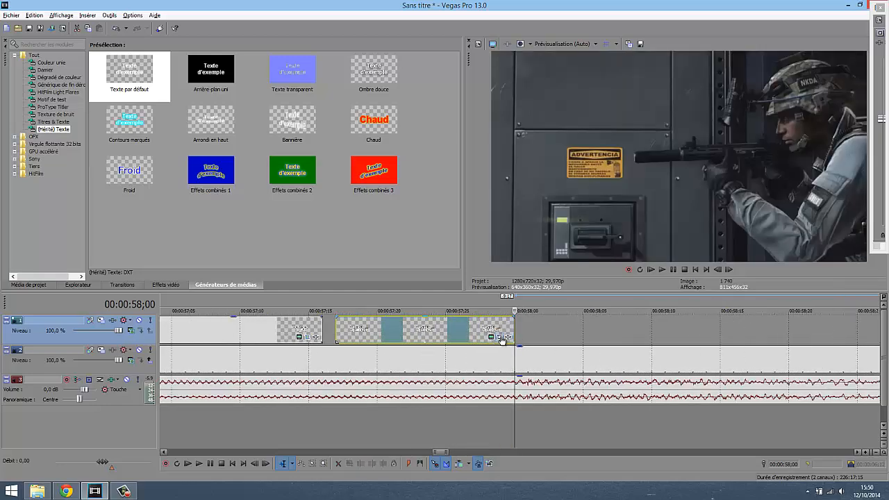
click(502, 338)
click(354, 408)
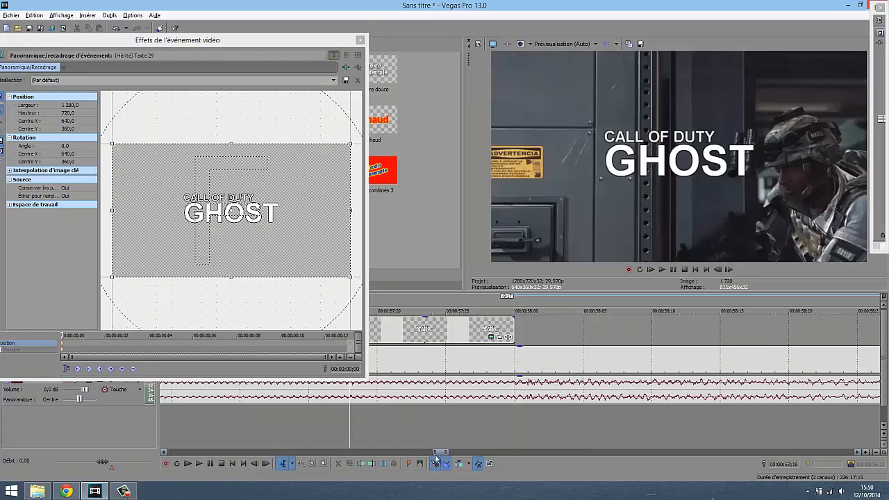
drag(439, 453, 438, 453)
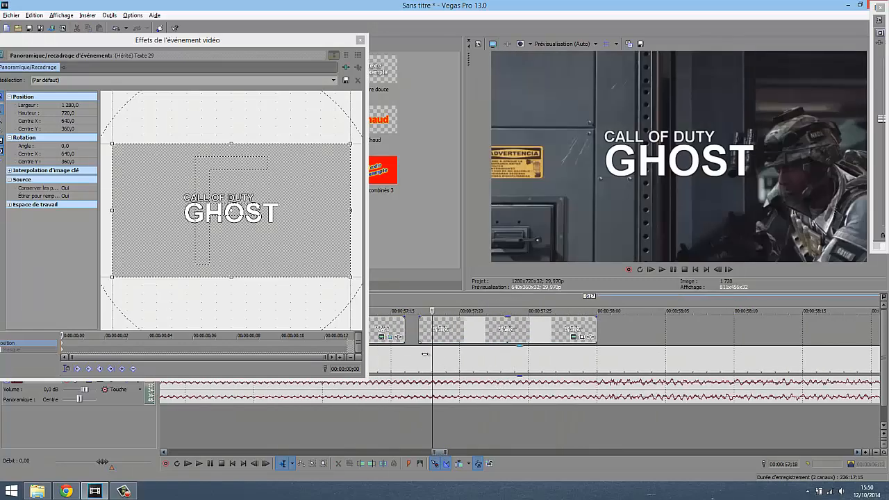
click(429, 328)
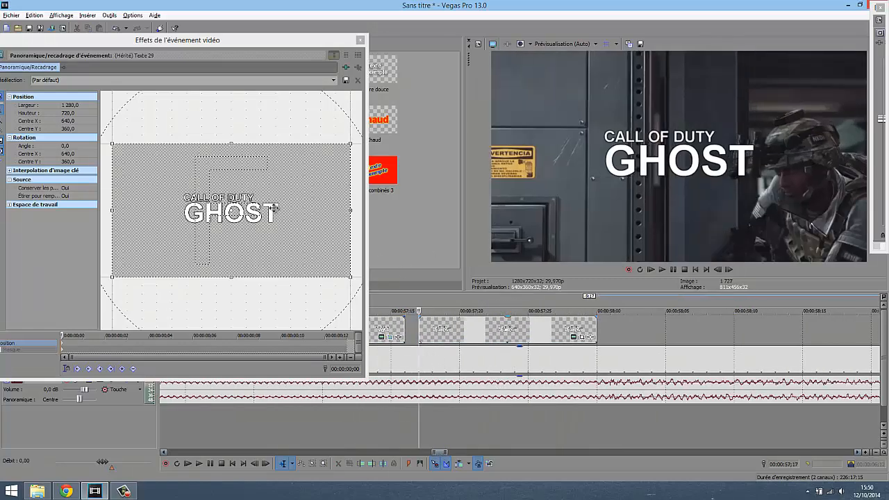
drag(275, 208, 280, 255)
mouse_move(418, 435)
mouse_down()
mouse_move(539, 439)
mouse_move(419, 448)
mouse_up()
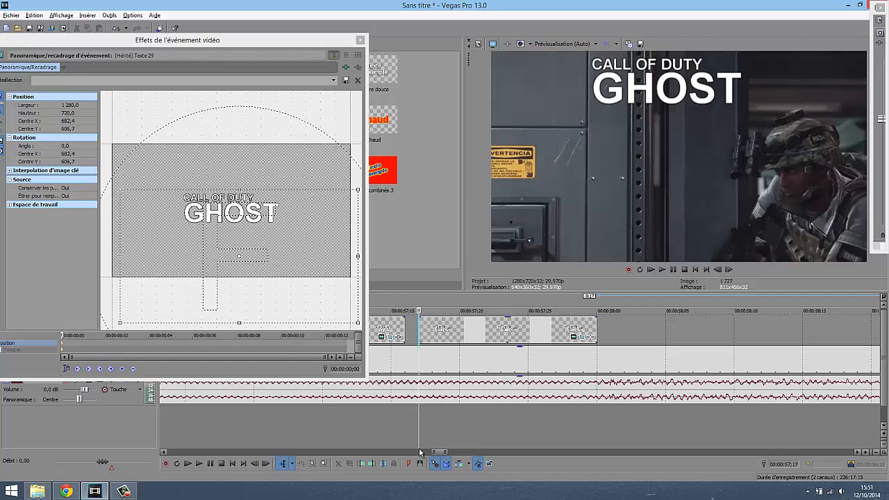
- Set the rotation Centre Y of the CALL OF DUTY GHOST title's first pan/crop keyframe to 600
click(79, 163)
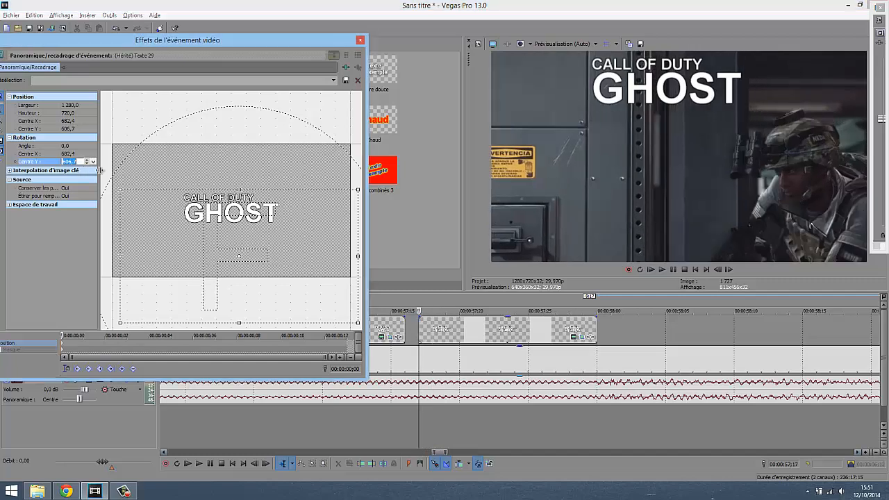
key(Return)
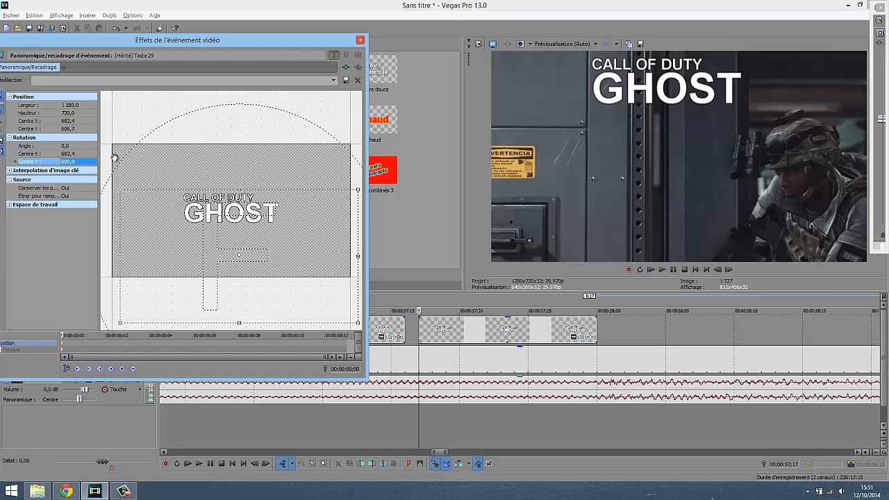
click(112, 372)
- At 00:00:57;29, add a pan/crop keyframe that shifts the title with the camera, with centre X 400,8 and Y 611,7
drag(420, 361, 583, 351)
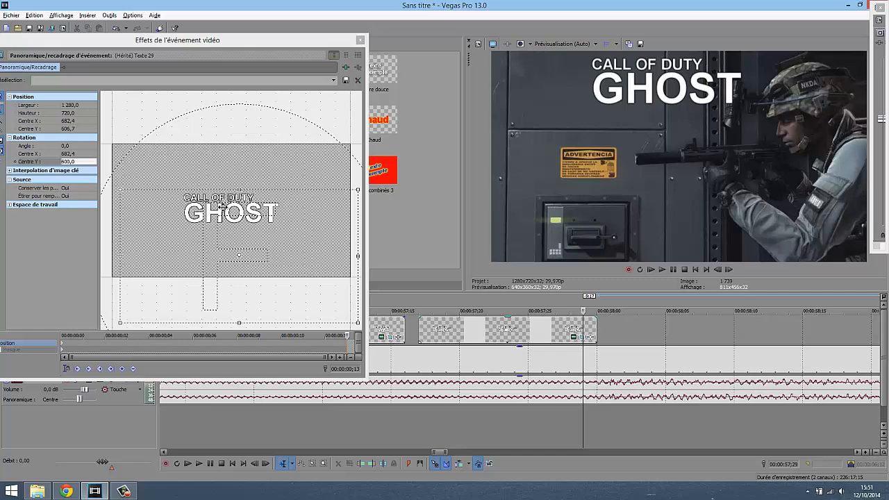
click(258, 237)
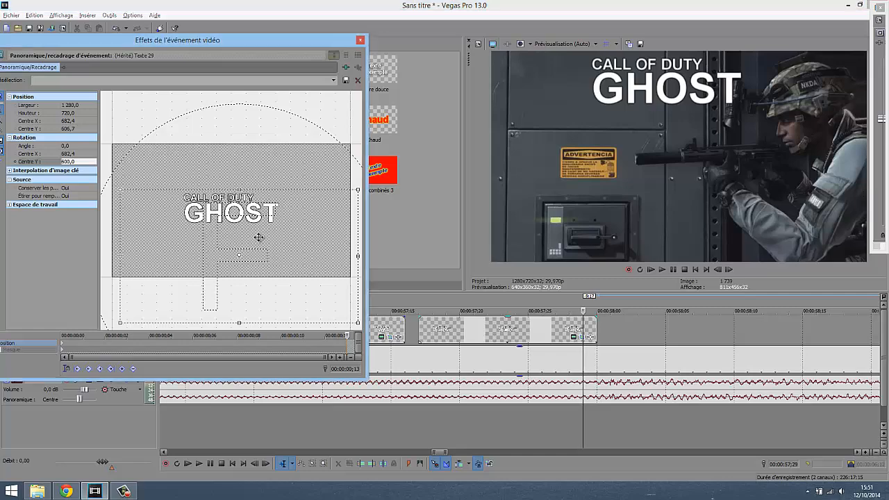
mouse_move(582, 372)
mouse_down()
mouse_move(419, 363)
mouse_move(594, 368)
mouse_move(583, 367)
mouse_up()
drag(265, 234, 205, 236)
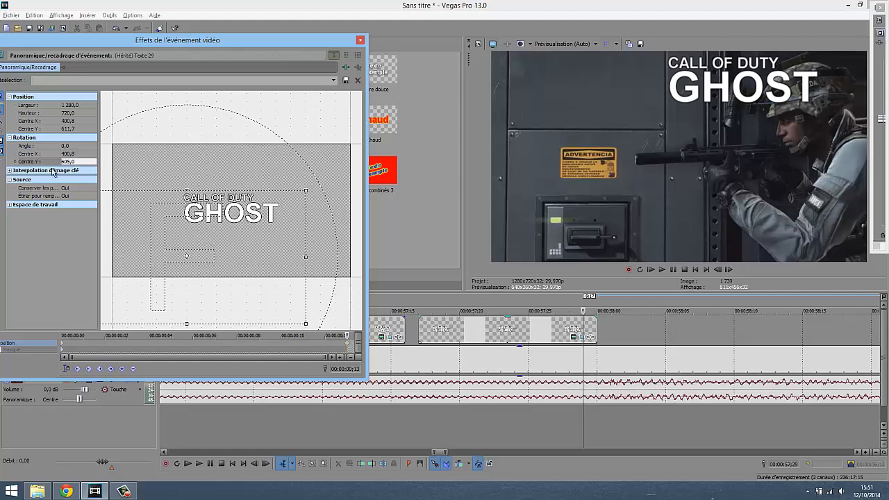
- Set the rotation Centre Y of the CALL OF DUTY GHOST title's pan/crop keyframe at 00:00:57;29 to 600 and close the pan/crop window
click(80, 161)
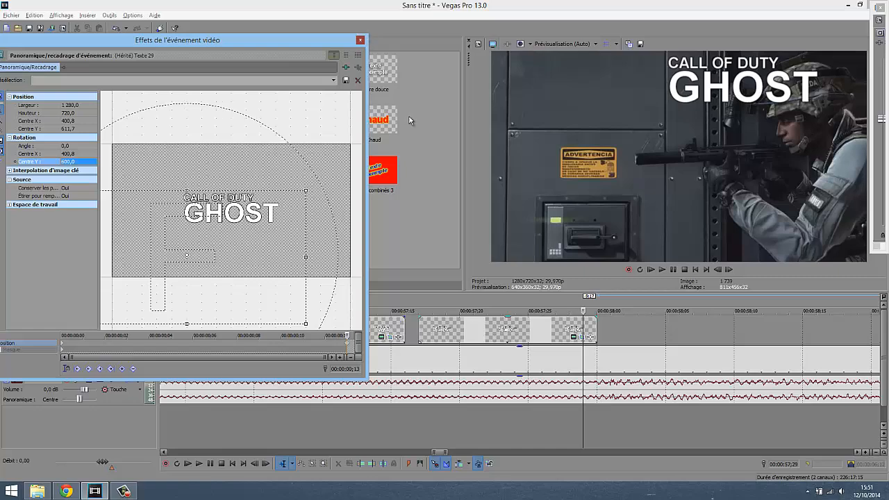
click(360, 40)
- Scrub back through the CALL OF DUTY GHOST title and play the sequence from 00:00:55;19 to check its motion
drag(558, 434, 419, 416)
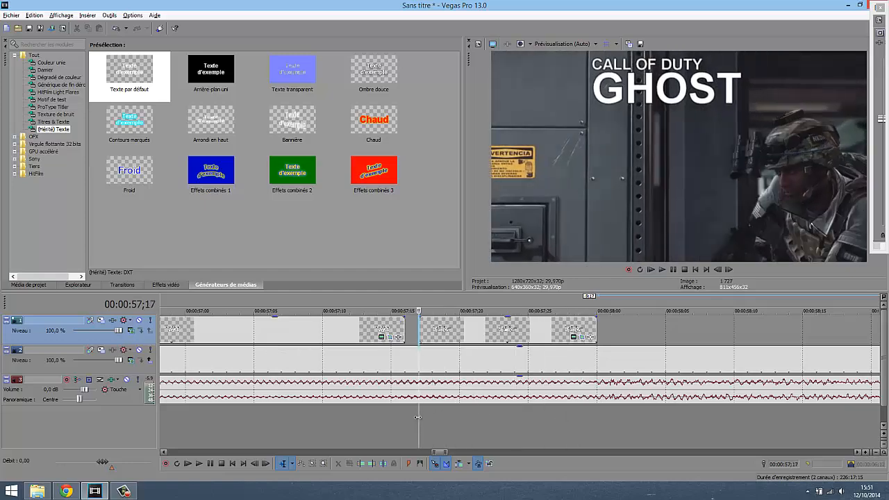
scroll(391, 387, down, 2)
click(316, 330)
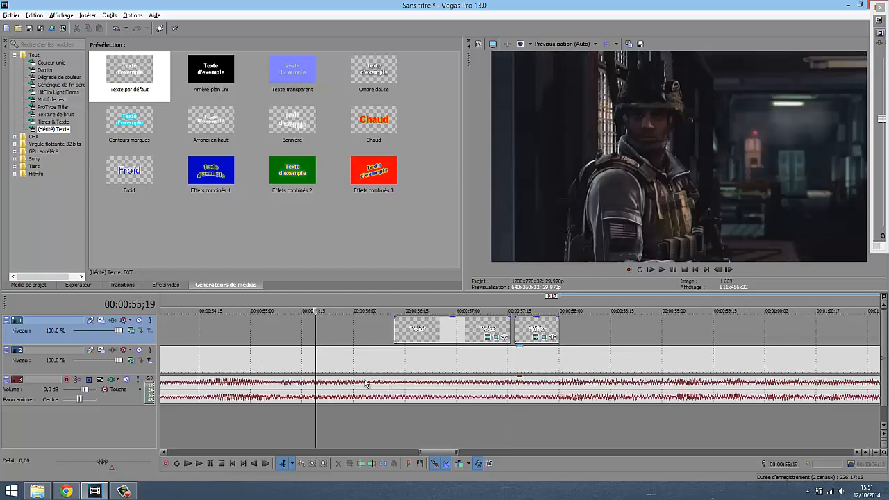
click(662, 272)
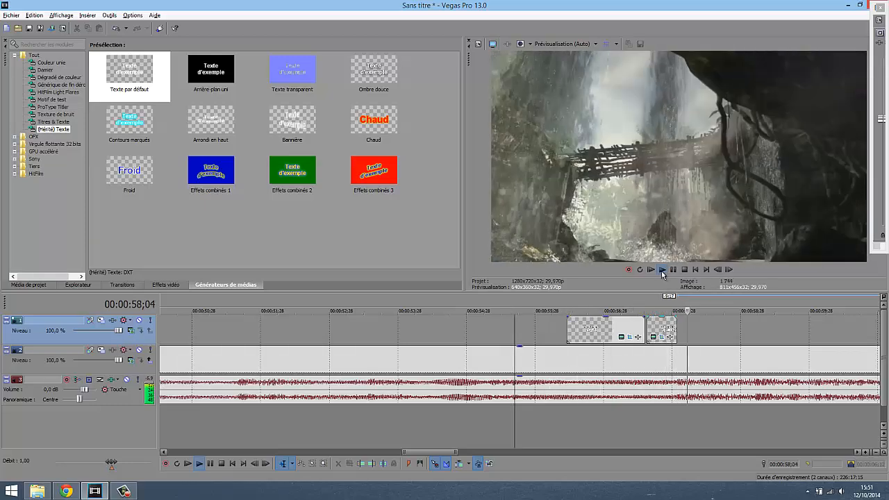
click(684, 270)
- Play the project from 00:00:16;07 to review the MADEiN83 title in its shot
scroll(375, 347, down, 6)
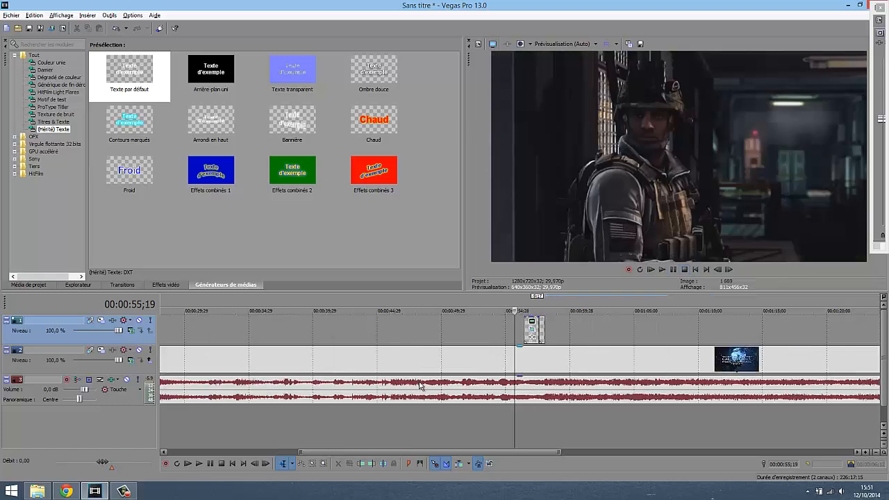
click(239, 332)
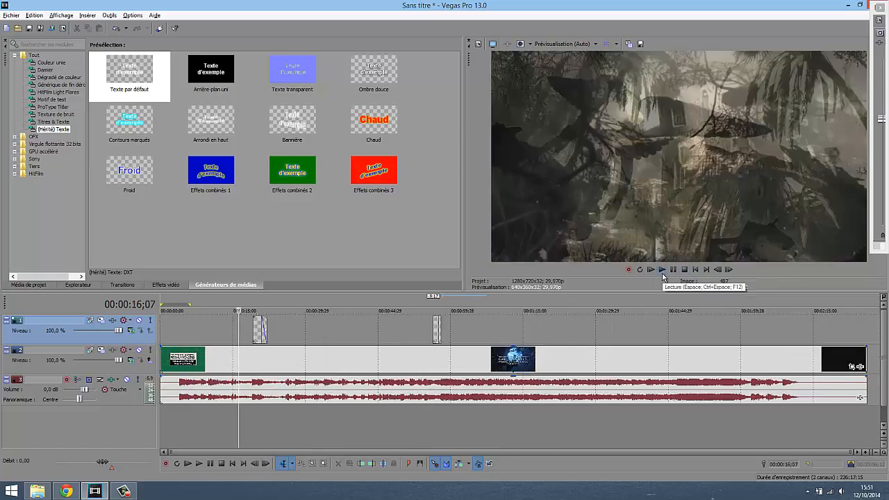
click(663, 275)
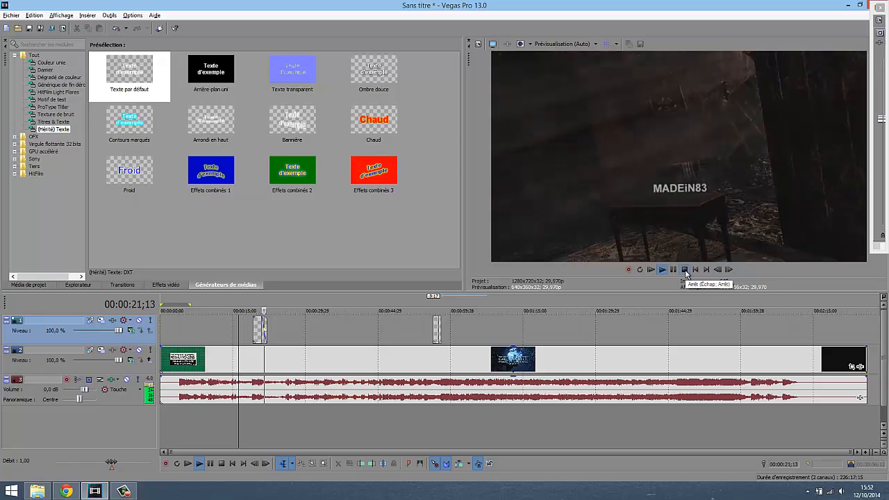
click(686, 273)
- Play the project from 00:00:51;18 through the end of the second group of titles to review them in context
click(411, 337)
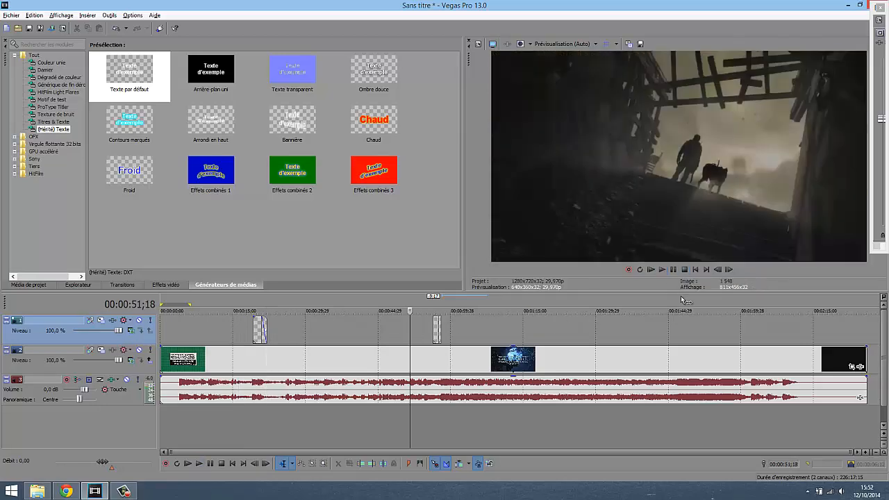
key(space)
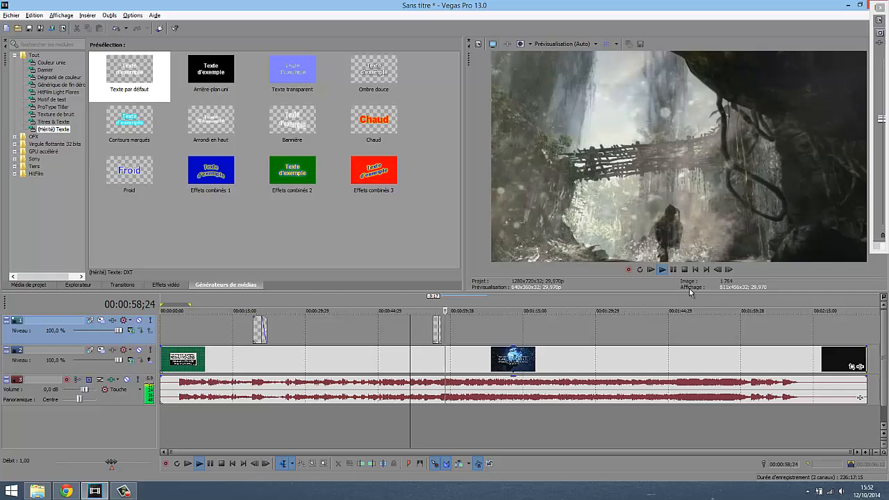
key(space)
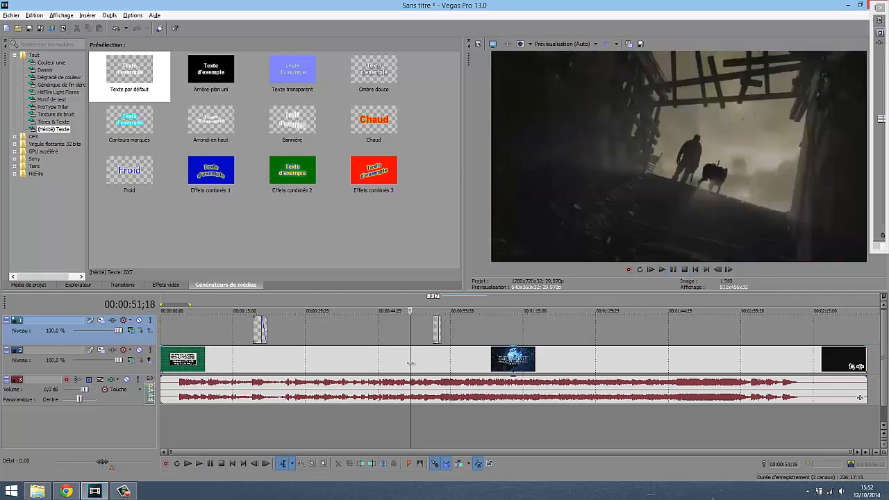